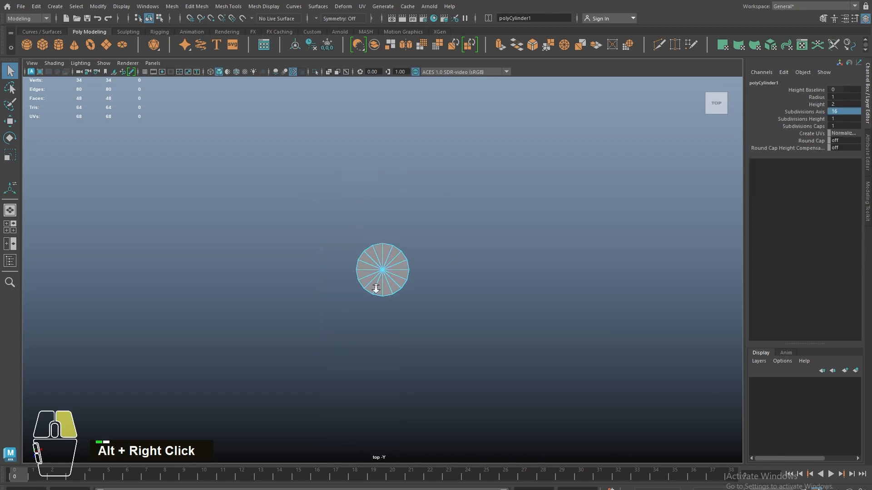
Step: Show the viewport grid and move the cylinder's +X half faces about 1.2 units along X
{"action": "right_click_drag", "start_coordinate": [375, 288], "coordinate": [544, 372], "text": "alt"}
{"action": "left_click", "coordinate": [145, 72]}
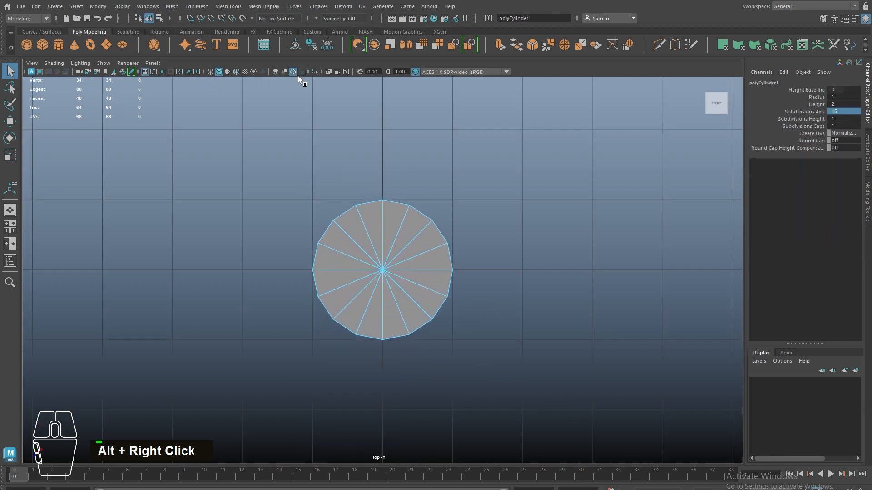
{"action": "left_click_drag", "start_coordinate": [409, 188], "coordinate": [504, 373]}
{"action": "key", "text": "w"}
{"action": "left_click_drag", "start_coordinate": [461, 271], "coordinate": [547, 271]}
Step: Delete the cylinder's -X half faces and the remaining cap faces, leaving only the half-round side wall
{"action": "left_click_drag", "start_coordinate": [257, 189], "coordinate": [446, 370]}
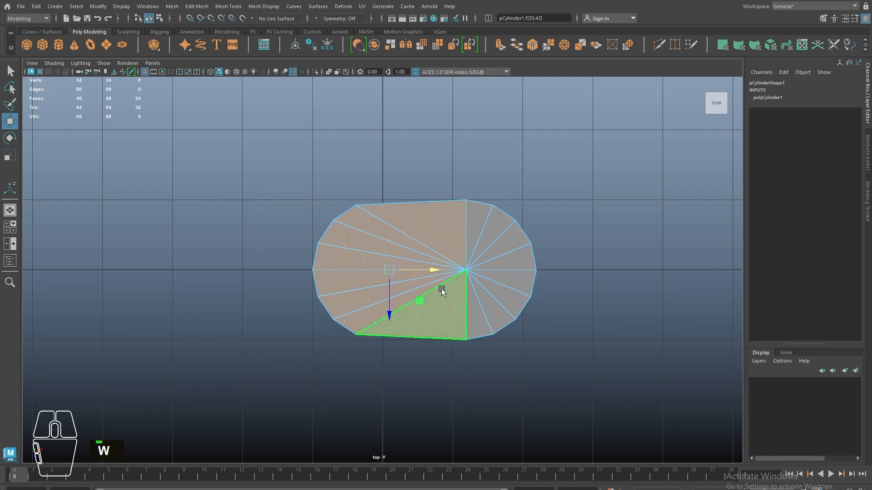
{"action": "key", "text": "Delete"}
{"action": "left_click_drag", "start_coordinate": [424, 260], "coordinate": [499, 277]}
{"action": "key", "text": "Delete"}
Step: Extrude the half-round wall's two open vertical edges along -X with grid snapping to form straight sides
{"action": "key", "text": "space"}
{"action": "left_click_drag", "start_coordinate": [499, 277], "coordinate": [519, 268], "text": "alt"}
{"action": "right_click_drag", "start_coordinate": [519, 268], "coordinate": [520, 241]}
{"action": "left_click", "coordinate": [436, 336]}
{"action": "left_click", "coordinate": [465, 236], "text": "shift"}
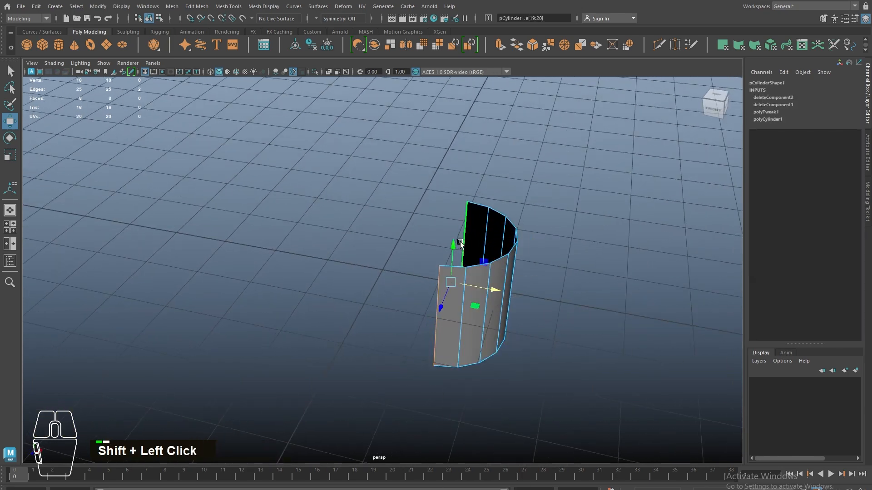
{"action": "key", "text": "w"}
{"action": "left_click_drag", "start_coordinate": [490, 292], "coordinate": [354, 267], "text": "shift"}
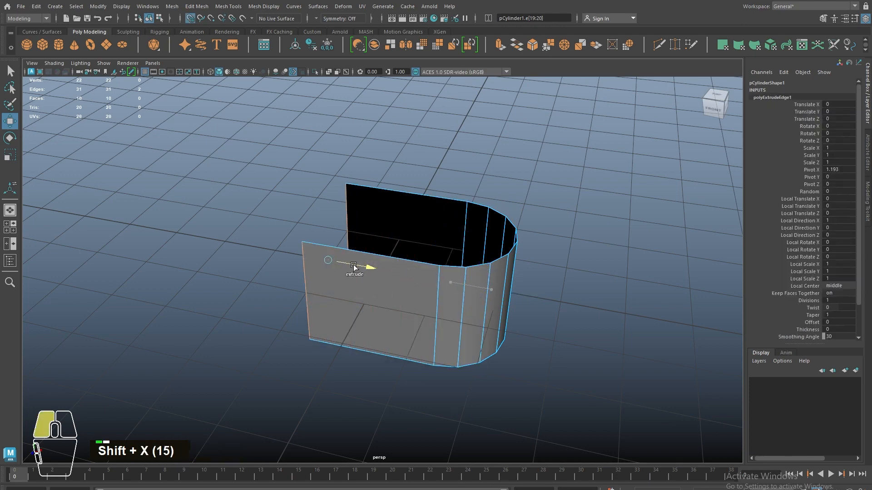
Step: Move the half shell's pivot to its open end with vertex snapping
{"action": "scroll", "coordinate": [347, 266], "scroll_direction": "down", "scroll_amount": 2}
{"action": "right_click", "coordinate": [361, 268]}
{"action": "left_click", "coordinate": [386, 278]}
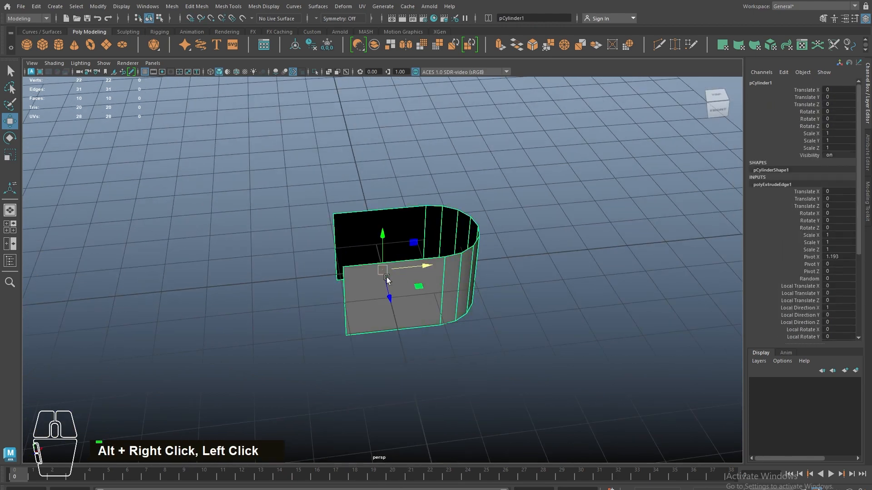
{"action": "key", "text": "v"}
{"action": "key", "text": "d"}
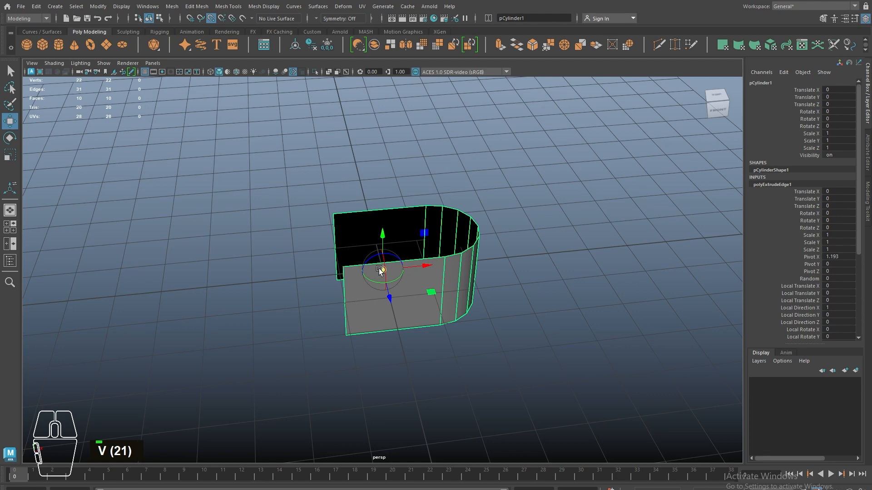
{"action": "left_click_drag", "start_coordinate": [380, 270], "coordinate": [313, 268]}
Step: Mirror a duplicate of the half shell across its open end with a Scale X of -1
{"action": "key", "text": "r"}
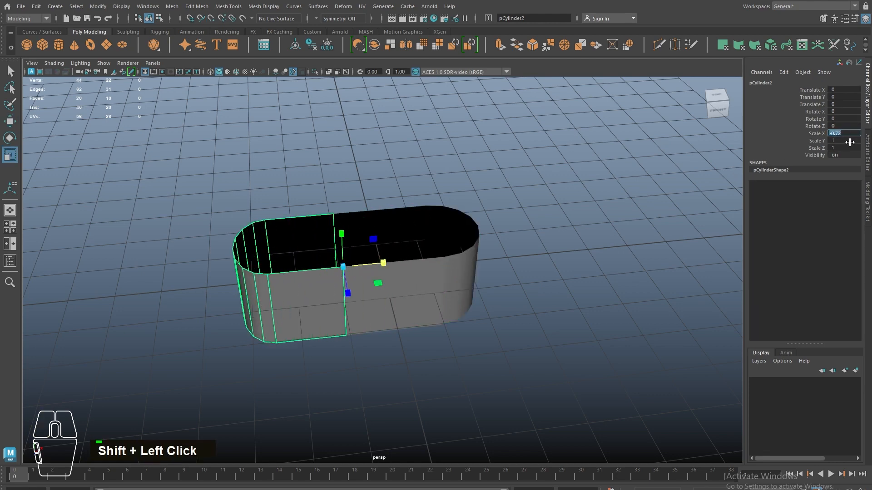
{"action": "type", "text": "-1"}
{"action": "key", "text": "Return"}
Step: Combine the two half shells and merge the vertices along their middle seam
{"action": "left_click_drag", "start_coordinate": [551, 345], "coordinate": [302, 162]}
{"action": "right_click_drag", "start_coordinate": [300, 160], "coordinate": [302, 352], "text": "shift"}
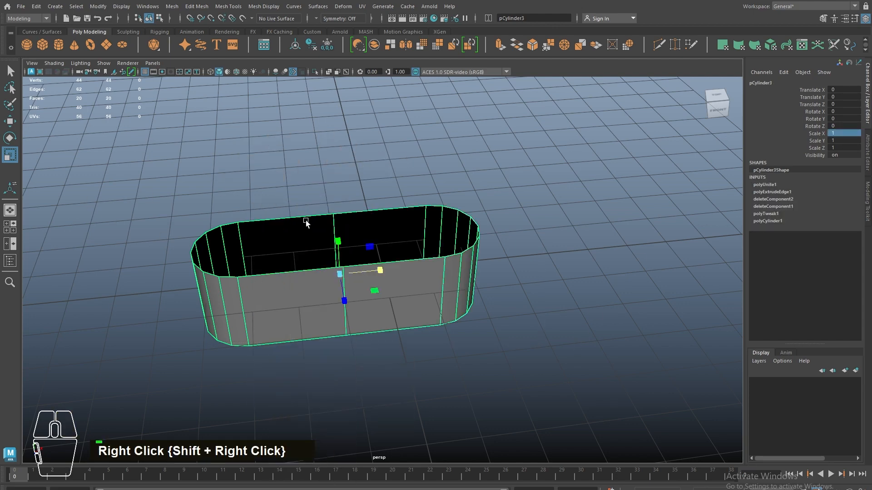
{"action": "right_click_drag", "start_coordinate": [304, 220], "coordinate": [306, 181]}
{"action": "left_click_drag", "start_coordinate": [319, 218], "coordinate": [379, 358]}
{"action": "right_click_drag", "start_coordinate": [339, 227], "coordinate": [296, 206]}
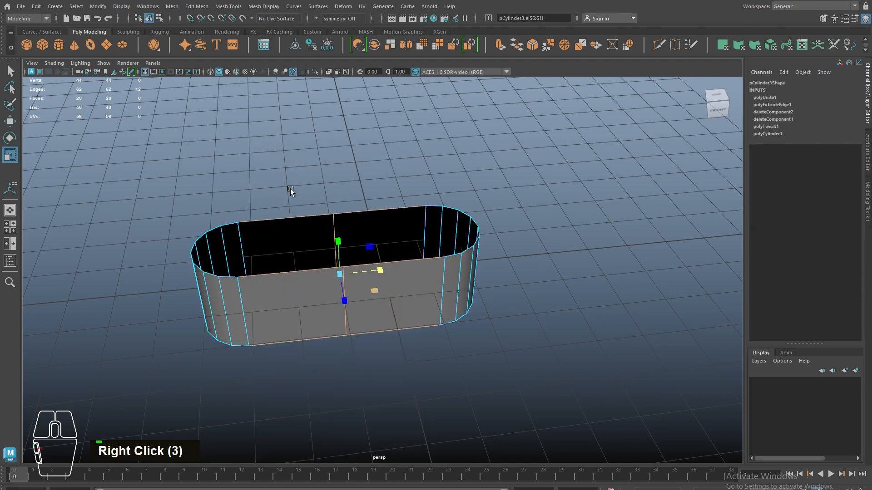
{"action": "left_click_drag", "start_coordinate": [291, 168], "coordinate": [373, 370]}
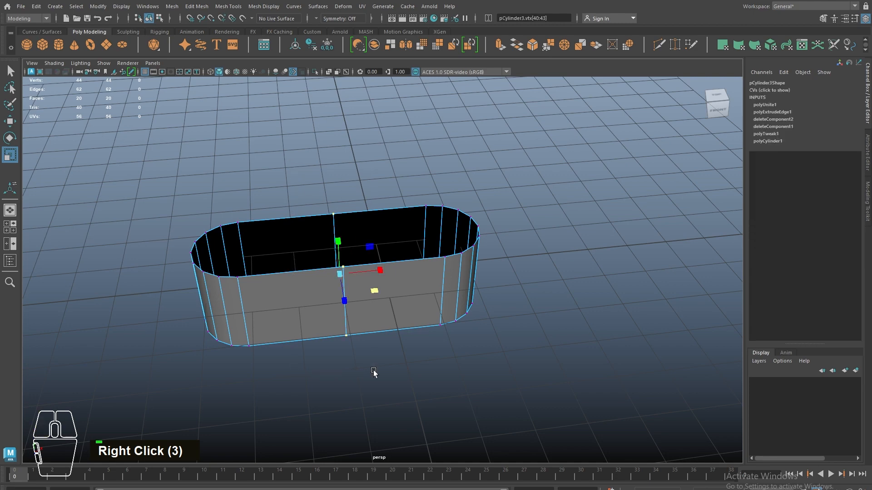
{"action": "left_click", "coordinate": [546, 45]}
Step: Delete the two vertical seam edges in the middle of the shell's straight sides
{"action": "right_click_drag", "start_coordinate": [389, 259], "coordinate": [358, 281]}
{"action": "double_click", "coordinate": [344, 251]}
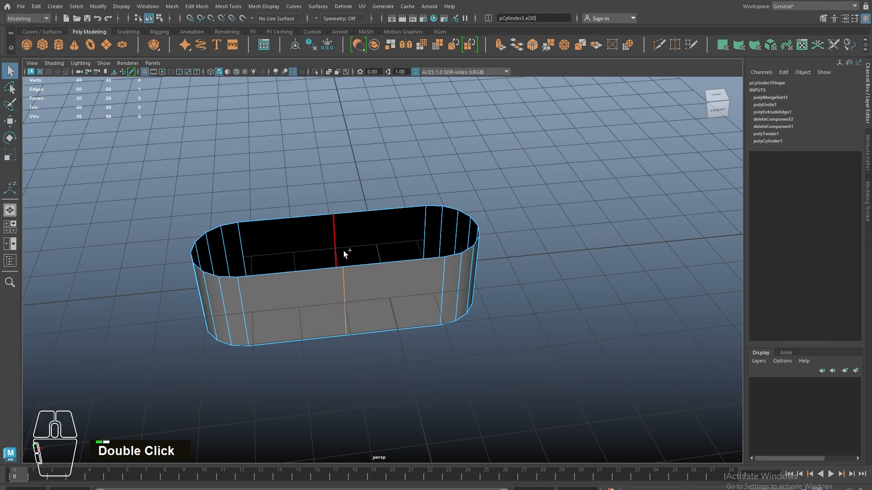
{"action": "double_click", "coordinate": [407, 201], "text": "shift"}
{"action": "key", "text": "ctrl+Delete"}
Step: Fill the hole along the shell's upper border edge loop to create a cap face
{"action": "double_click", "coordinate": [320, 271]}
{"action": "right_click_drag", "start_coordinate": [450, 178], "coordinate": [450, 187], "text": "shift"}
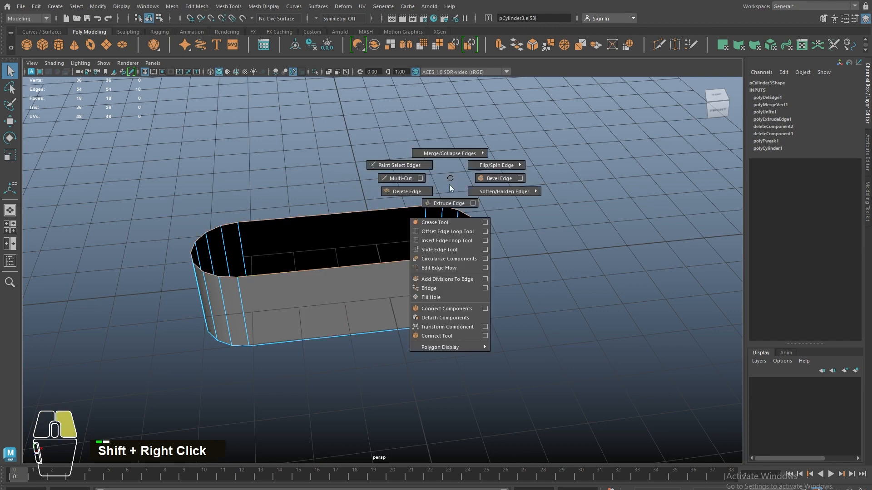
{"action": "right_click_drag", "start_coordinate": [446, 303], "coordinate": [443, 297], "text": "shift"}
Step: Extrude the upper cap face inward with an Offset of 0.177
{"action": "right_click_drag", "start_coordinate": [332, 204], "coordinate": [359, 252]}
{"action": "left_click", "coordinate": [356, 228]}
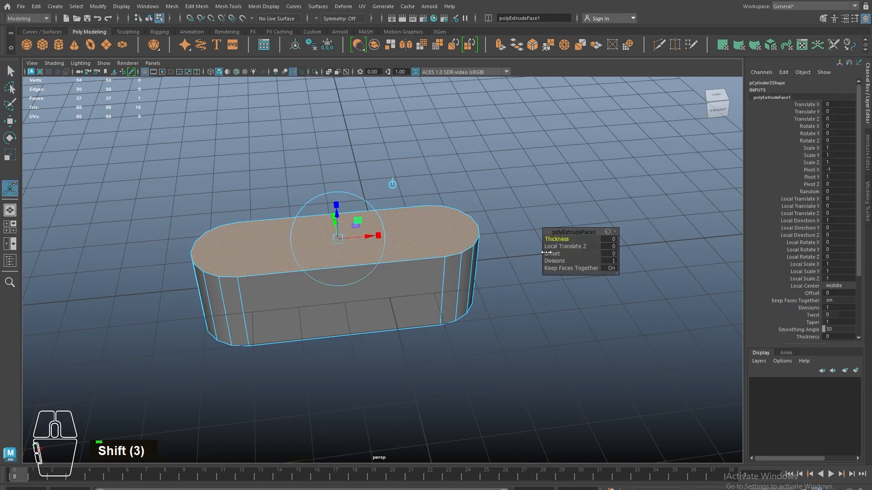
{"action": "left_click_drag", "start_coordinate": [553, 253], "coordinate": [634, 252]}
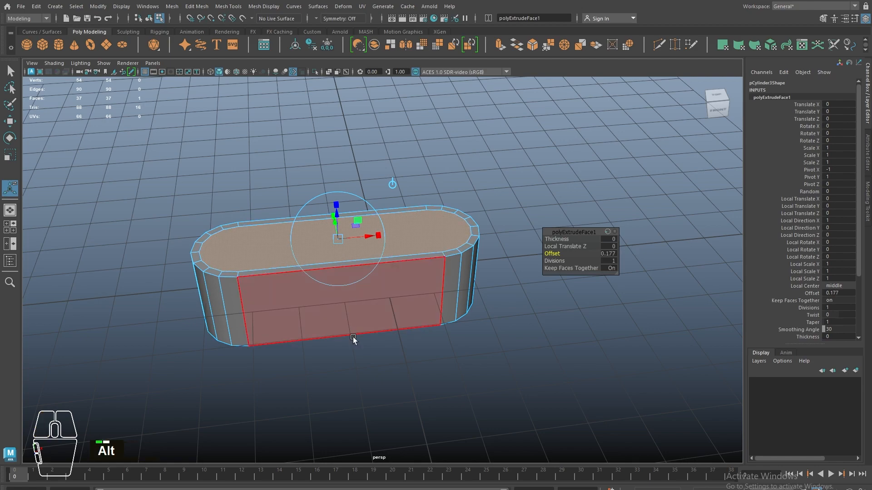
Step: Delete the shell's side walls and inner cap face so only the flat oval ring remains
{"action": "left_click_drag", "start_coordinate": [354, 340], "coordinate": [312, 299], "text": "alt"}
{"action": "left_click_drag", "start_coordinate": [126, 263], "coordinate": [579, 346], "text": "shift"}
{"action": "left_click_drag", "start_coordinate": [419, 278], "coordinate": [432, 314], "text": "alt"}
{"action": "key", "text": "Delete"}
{"action": "right_click_drag", "start_coordinate": [315, 270], "coordinate": [391, 221]}
{"action": "left_click_drag", "start_coordinate": [372, 222], "coordinate": [387, 259], "text": "alt"}
Step: Extrude the ring's inner border edges inward using Offset to widen the ring
{"action": "right_click_drag", "start_coordinate": [305, 252], "coordinate": [287, 209]}
{"action": "left_click", "coordinate": [286, 209]}
{"action": "double_click", "coordinate": [286, 241]}
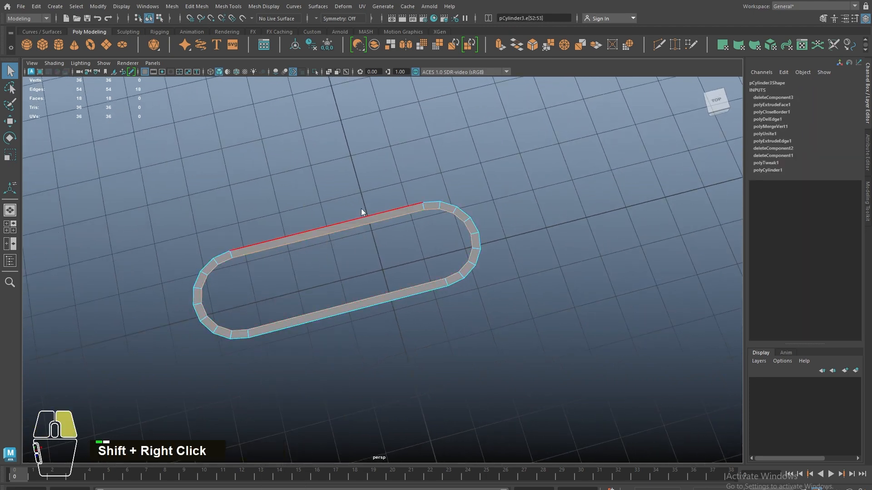
{"action": "right_click_drag", "start_coordinate": [362, 208], "coordinate": [368, 231], "text": "shift"}
{"action": "left_click_drag", "start_coordinate": [558, 237], "coordinate": [653, 250]}
{"action": "key", "text": "ctrl+z"}
{"action": "left_click_drag", "start_coordinate": [554, 253], "coordinate": [677, 262]}
Step: Delete the edge loop running along the middle of the oval ring and return to object mode
{"action": "double_click", "coordinate": [336, 235]}
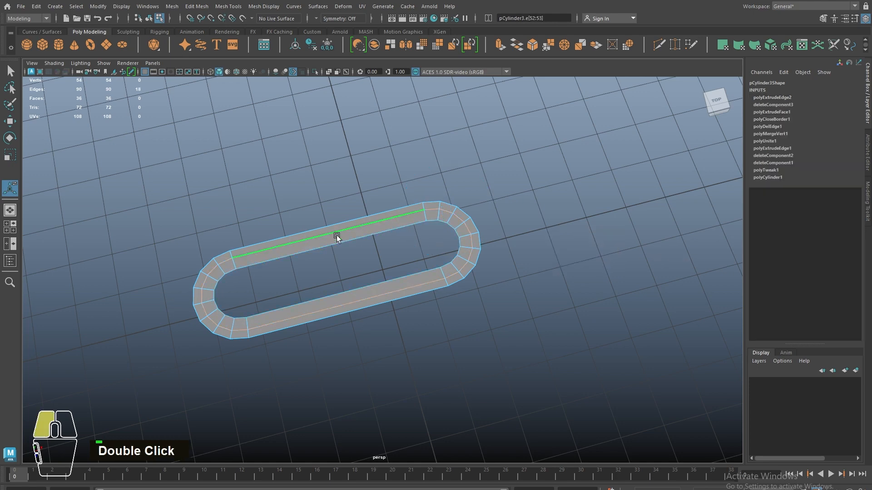
{"action": "right_click_drag", "start_coordinate": [360, 203], "coordinate": [247, 247], "text": "shift"}
{"action": "left_click_drag", "start_coordinate": [386, 282], "coordinate": [274, 255], "text": "alt"}
{"action": "right_click_drag", "start_coordinate": [274, 254], "coordinate": [399, 164]}
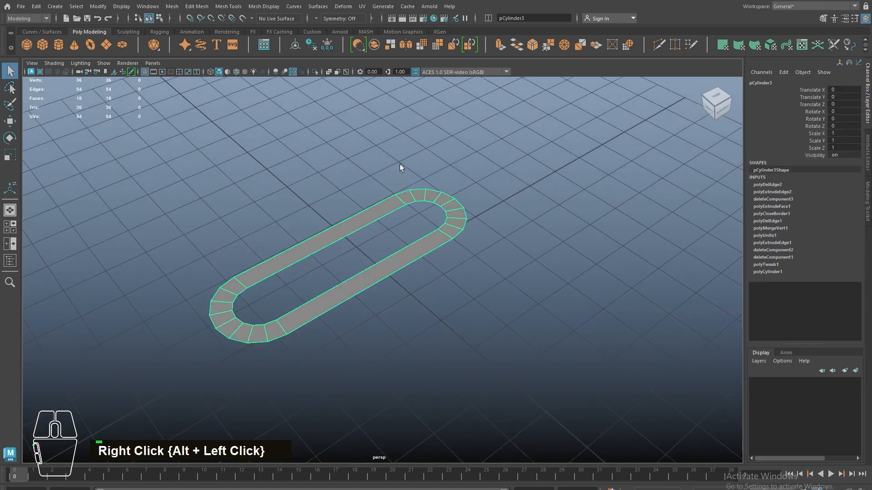
Step: Insert five evenly spaced edge loops across each straight side of the oval ring, using the Multiple edge loops setting
{"action": "left_click", "coordinate": [305, 31]}
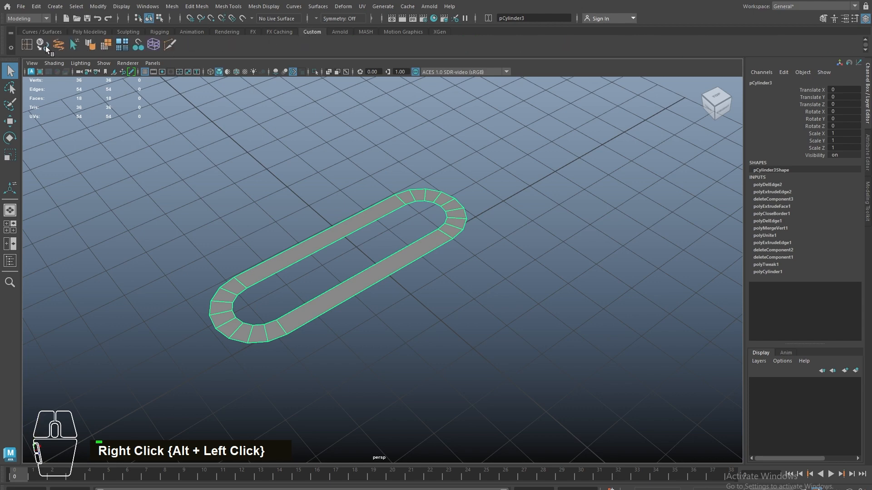
{"action": "double_click", "coordinate": [26, 45]}
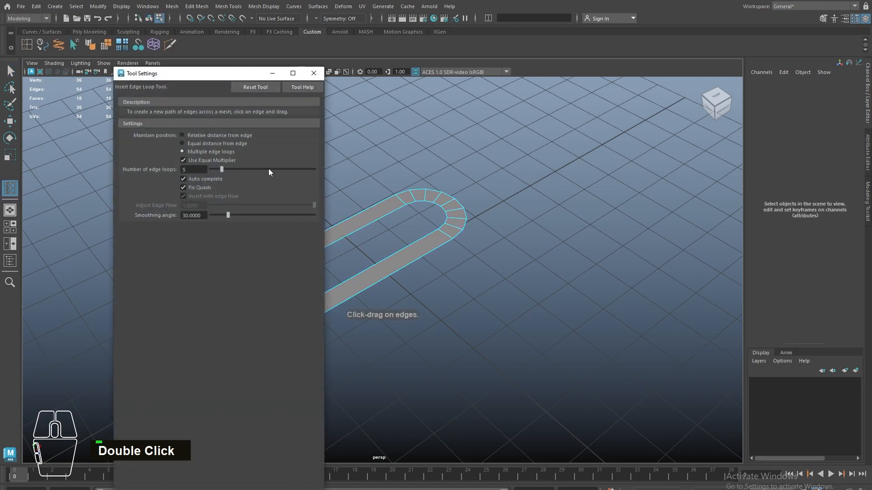
{"action": "left_click", "coordinate": [311, 74]}
{"action": "left_click", "coordinate": [381, 279]}
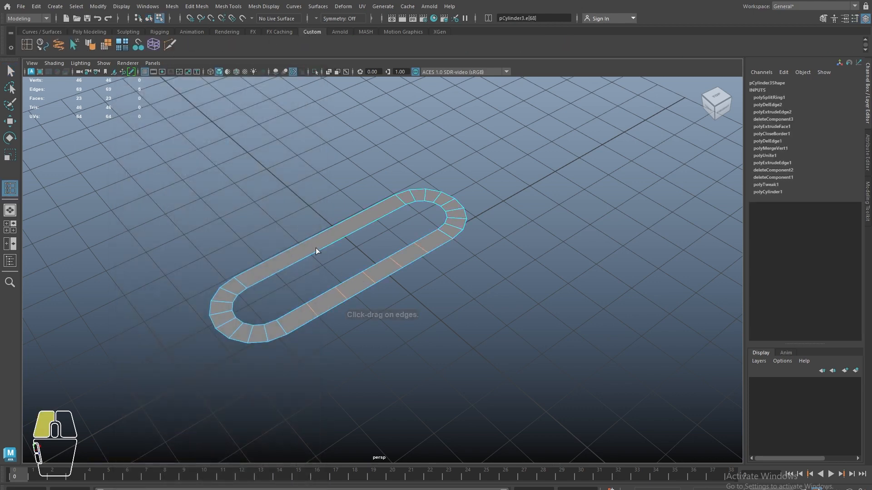
{"action": "left_click_drag", "start_coordinate": [315, 248], "coordinate": [315, 249]}
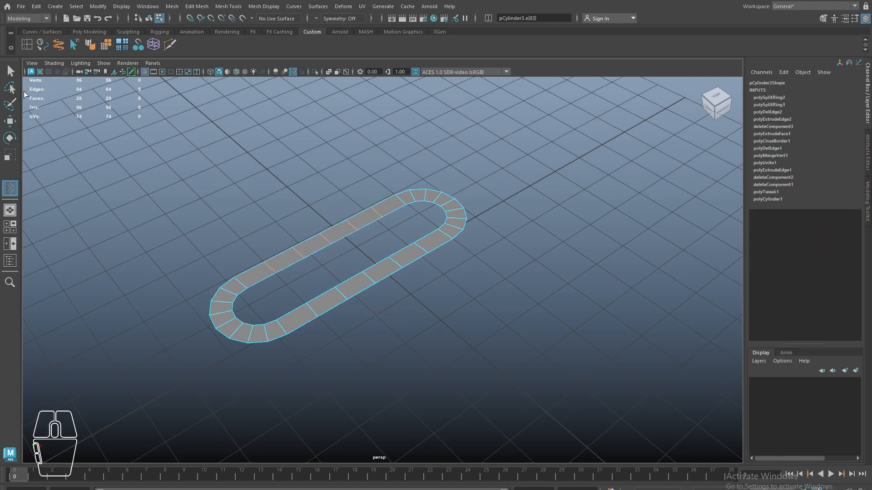
{"action": "left_click_drag", "start_coordinate": [263, 300], "coordinate": [240, 282], "text": "alt"}
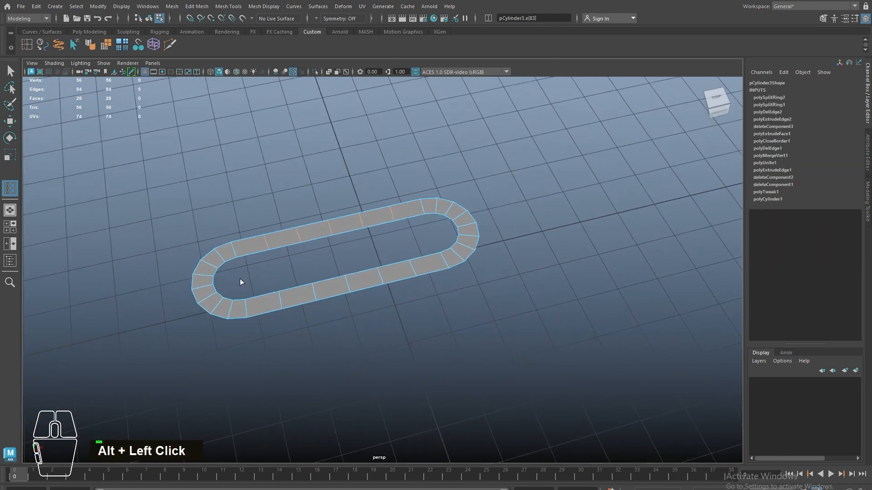
{"action": "left_click", "coordinate": [8, 70]}
{"action": "middle_click_drag", "start_coordinate": [202, 245], "coordinate": [310, 225], "text": "alt"}
{"action": "right_click_drag", "start_coordinate": [310, 226], "coordinate": [309, 296], "text": "alt"}
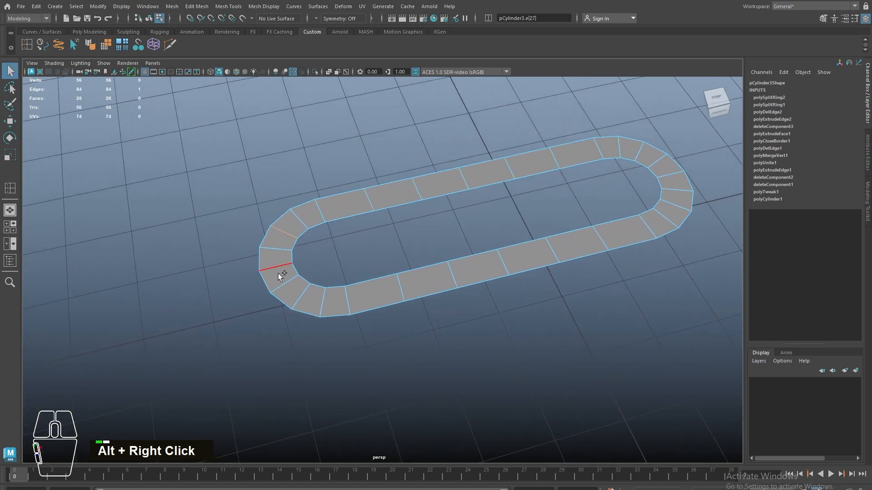
{"action": "scroll", "coordinate": [369, 269], "scroll_direction": "down", "scroll_amount": 2}
{"action": "middle_click_drag", "start_coordinate": [435, 271], "coordinate": [346, 309], "text": "alt"}
{"action": "right_click_drag", "start_coordinate": [346, 310], "coordinate": [488, 196]}
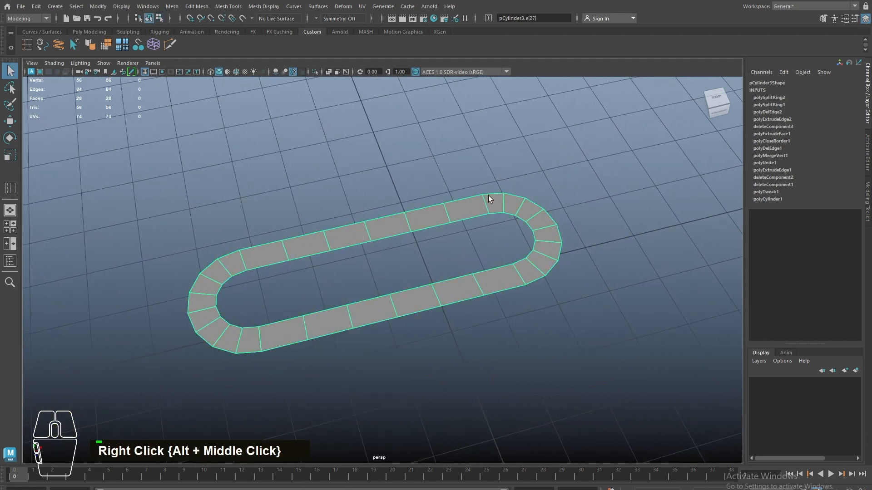
Step: Add a polygon cylinder with Rotate Z -90 and Scale Y 3.375, and shift it to Translate X -0.718
{"action": "left_click", "coordinate": [79, 33]}
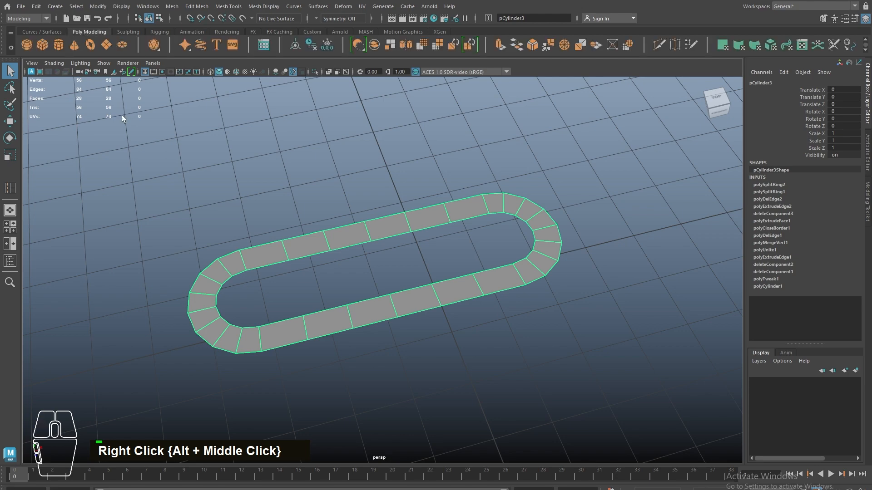
{"action": "scroll", "coordinate": [352, 258], "scroll_direction": "down", "scroll_amount": 3}
{"action": "middle_click_drag", "start_coordinate": [353, 257], "coordinate": [303, 258], "text": "alt"}
{"action": "key", "text": "e"}
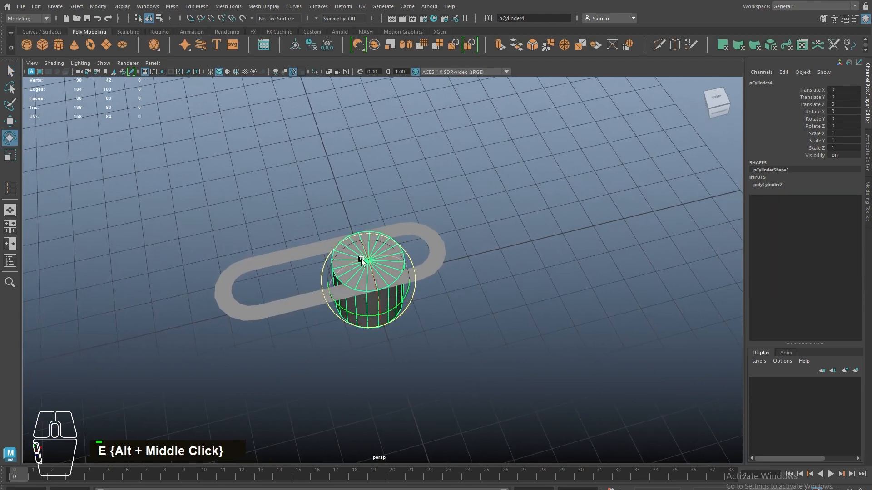
{"action": "left_click_drag", "start_coordinate": [350, 258], "coordinate": [500, 265]}
{"action": "key", "text": "r"}
{"action": "key", "text": "w"}
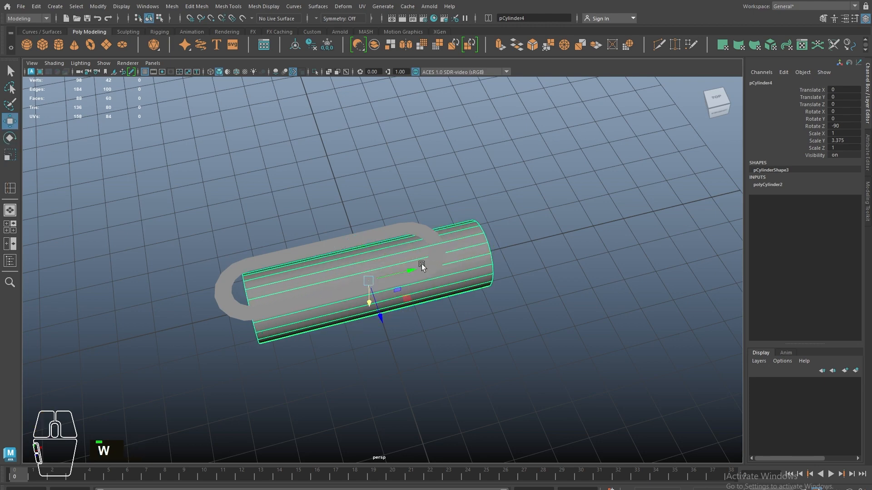
{"action": "left_click_drag", "start_coordinate": [410, 269], "coordinate": [386, 274]}
Step: Scale the oval ring uniformly to 0.426 and raise it to Translate Y 0.637 on the cylinder's upper side
{"action": "left_click", "coordinate": [280, 252]}
{"action": "key", "text": "f"}
{"action": "left_click_drag", "start_coordinate": [280, 253], "coordinate": [325, 276], "text": "alt"}
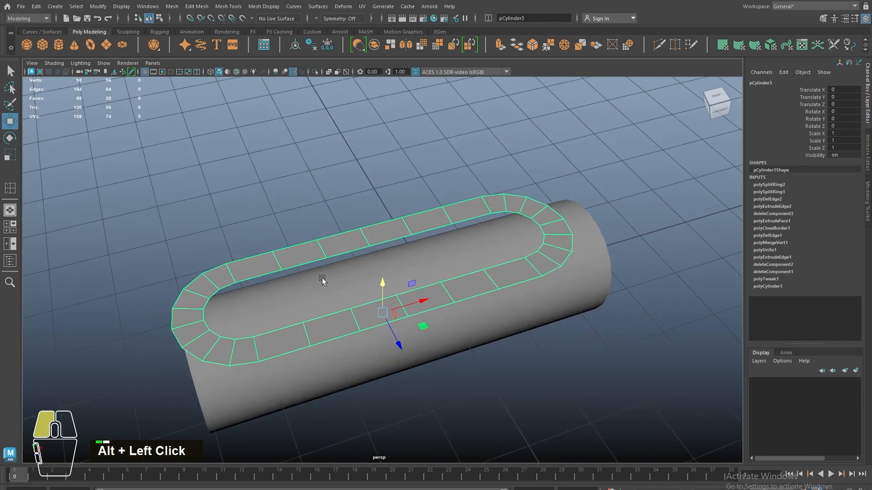
{"action": "key", "text": "r"}
{"action": "left_click_drag", "start_coordinate": [382, 313], "coordinate": [306, 280]}
{"action": "key", "text": "w"}
{"action": "left_click_drag", "start_coordinate": [380, 288], "coordinate": [422, 288]}
{"action": "key", "text": "r"}
{"action": "key", "text": "w"}
{"action": "scroll", "coordinate": [378, 261], "scroll_direction": "down", "scroll_amount": 2}
{"action": "right_click_drag", "start_coordinate": [422, 287], "coordinate": [533, 372], "text": "alt"}
{"action": "left_click_drag", "start_coordinate": [533, 372], "coordinate": [413, 346], "text": "alt"}
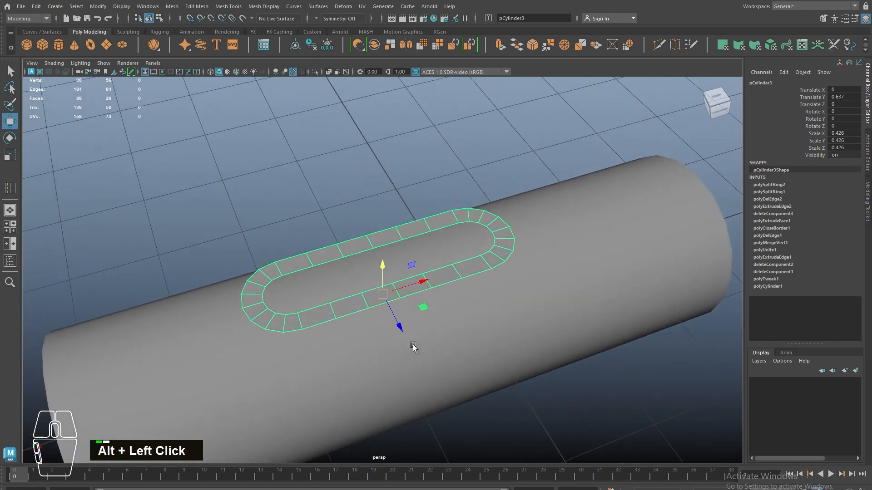
Step: Shrink the oval ring further to a uniform scale of 0.385
{"action": "key", "text": "r"}
{"action": "left_click_drag", "start_coordinate": [383, 297], "coordinate": [354, 288]}
{"action": "right_click_drag", "start_coordinate": [301, 256], "coordinate": [364, 314], "text": "alt"}
{"action": "scroll", "coordinate": [364, 314], "scroll_direction": "down", "scroll_amount": 3}
{"action": "left_click_drag", "start_coordinate": [364, 314], "coordinate": [377, 268], "text": "alt"}
{"action": "key", "text": "w"}
Step: Freeze the large cylinder's transformations and clear its history, and make it the live surface
{"action": "left_click", "coordinate": [328, 319]}
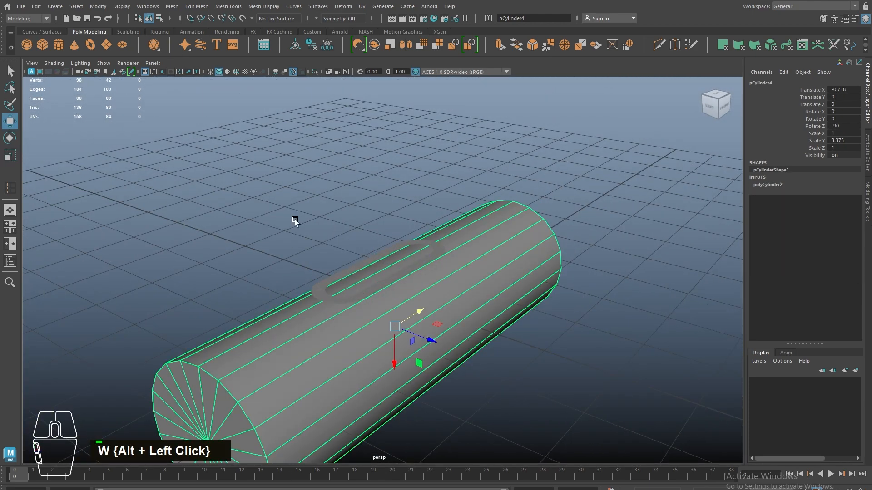
{"action": "double_click", "coordinate": [308, 45]}
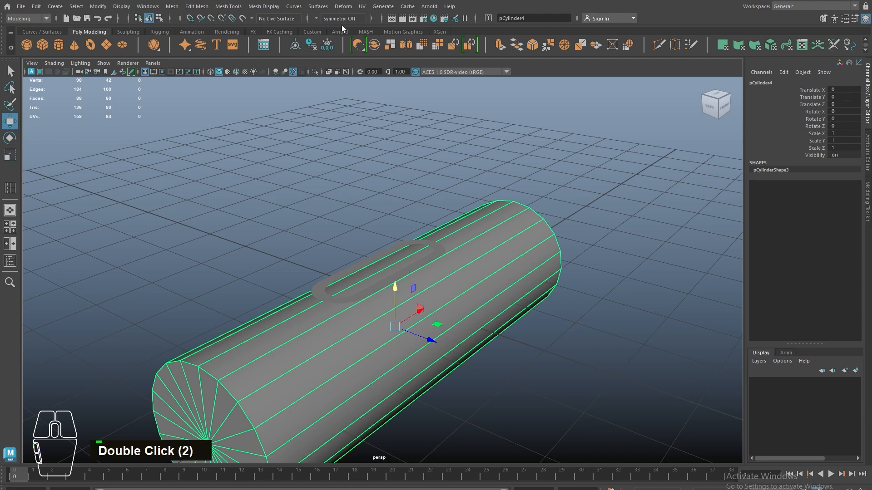
{"action": "left_click", "coordinate": [243, 18]}
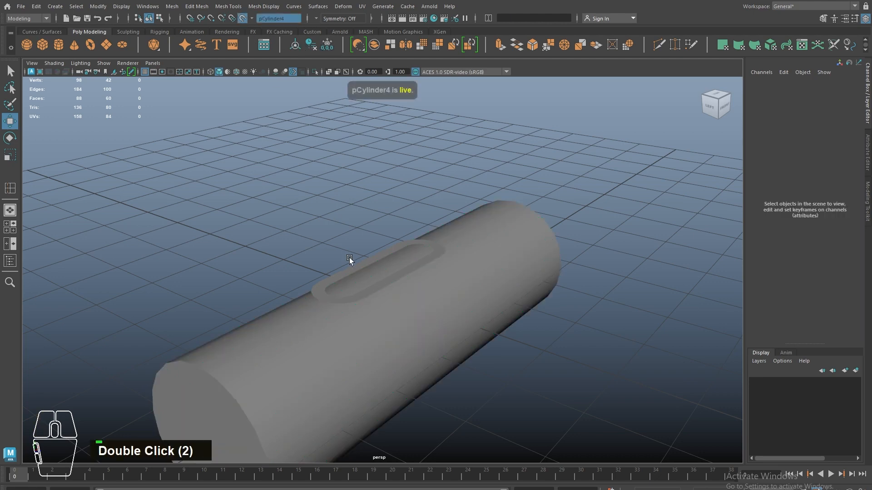
Step: Turn on wireframe on shaded and conform the oval ring to the live cylinder
{"action": "left_click", "coordinate": [351, 293]}
{"action": "left_click_drag", "start_coordinate": [337, 227], "coordinate": [304, 244], "text": "alt"}
{"action": "left_click", "coordinate": [236, 72]}
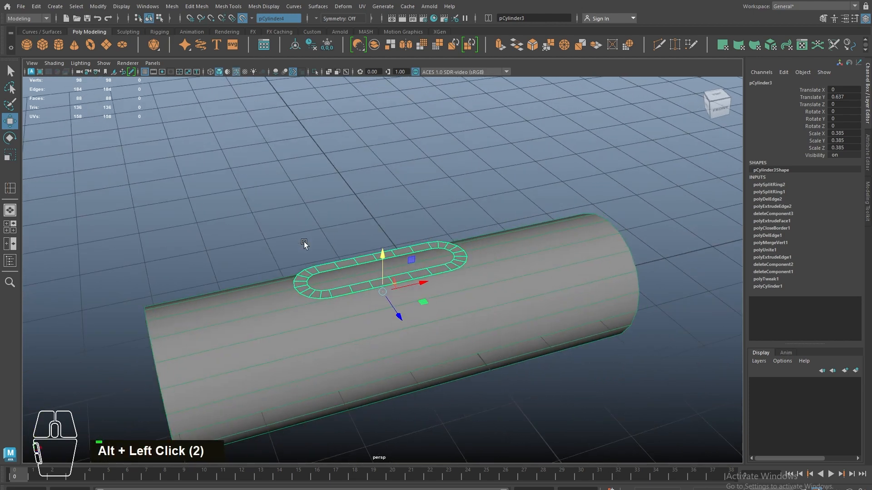
{"action": "left_click", "coordinate": [173, 7]}
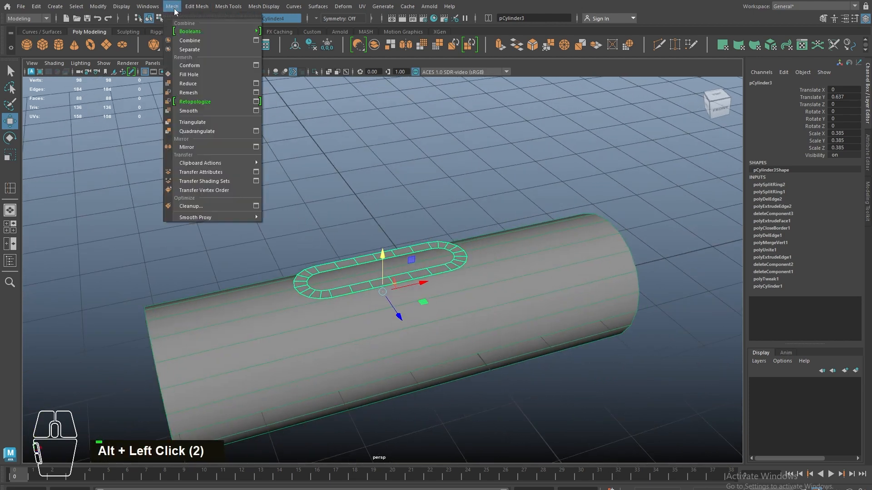
{"action": "left_click", "coordinate": [200, 66]}
{"action": "left_click_drag", "start_coordinate": [242, 173], "coordinate": [349, 176], "text": "alt"}
{"action": "middle_click_drag", "start_coordinate": [349, 176], "coordinate": [312, 149], "text": "alt"}
{"action": "left_click_drag", "start_coordinate": [235, 216], "coordinate": [301, 227], "text": "alt"}
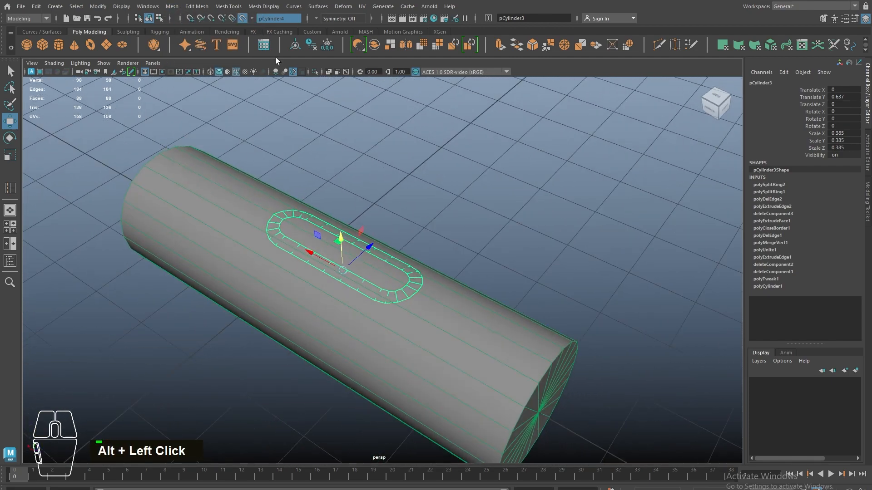
Step: Center the oval ring's pivot, clear its history and freeze its transformations, and turn off the live surface
{"action": "left_click", "coordinate": [295, 44]}
{"action": "left_click", "coordinate": [311, 44]}
{"action": "left_click", "coordinate": [243, 19]}
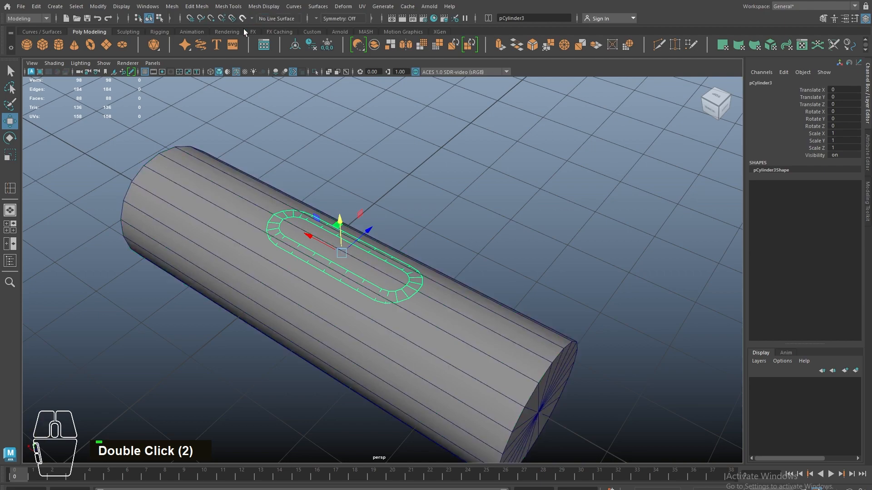
Step: Move the oval ring's pivot onto the center vertex of the large cylinder's end cap
{"action": "middle_click_drag", "start_coordinate": [367, 220], "coordinate": [307, 165], "text": "alt"}
{"action": "left_click_drag", "start_coordinate": [311, 191], "coordinate": [253, 202], "text": "alt"}
{"action": "middle_click_drag", "start_coordinate": [254, 202], "coordinate": [253, 239], "text": "alt"}
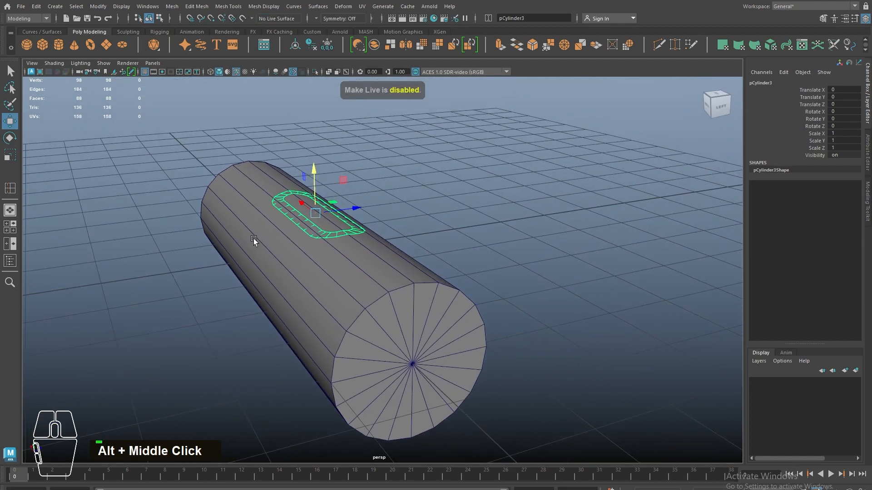
{"action": "key", "text": "d"}
{"action": "key", "text": "v"}
{"action": "left_click_drag", "start_coordinate": [314, 212], "coordinate": [414, 317]}
{"action": "key", "text": "w"}
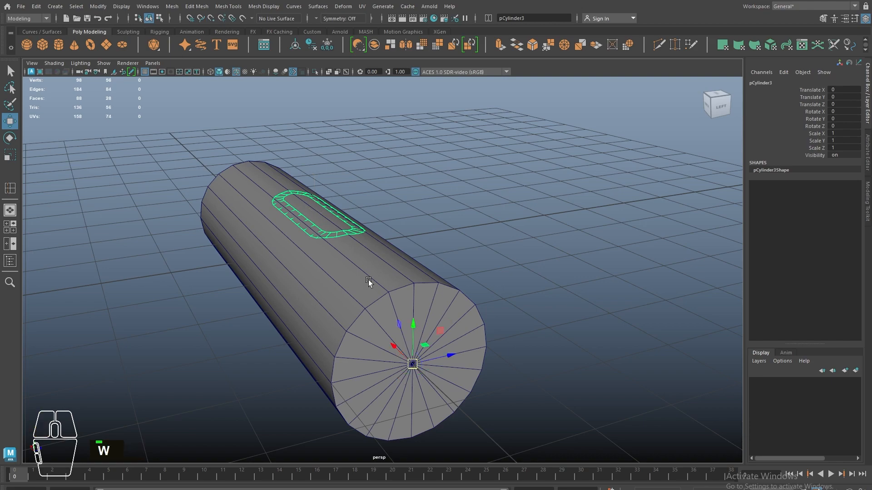
Step: Duplicate the oval ring around the cylinder's axis in 60-degree Rotate X increments to get six evenly spaced rings
{"action": "left_click_drag", "start_coordinate": [369, 280], "coordinate": [325, 283], "text": "alt"}
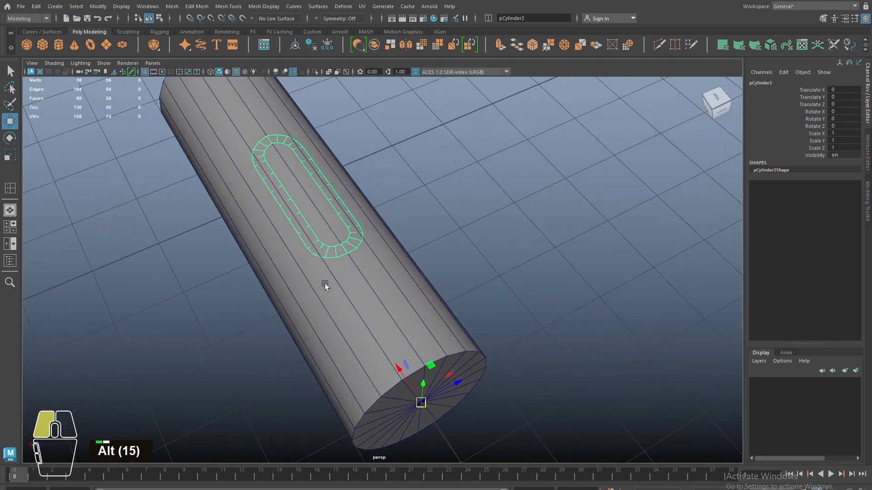
{"action": "right_click_drag", "start_coordinate": [325, 284], "coordinate": [308, 274], "text": "alt"}
{"action": "left_click_drag", "start_coordinate": [308, 274], "coordinate": [289, 255], "text": "alt"}
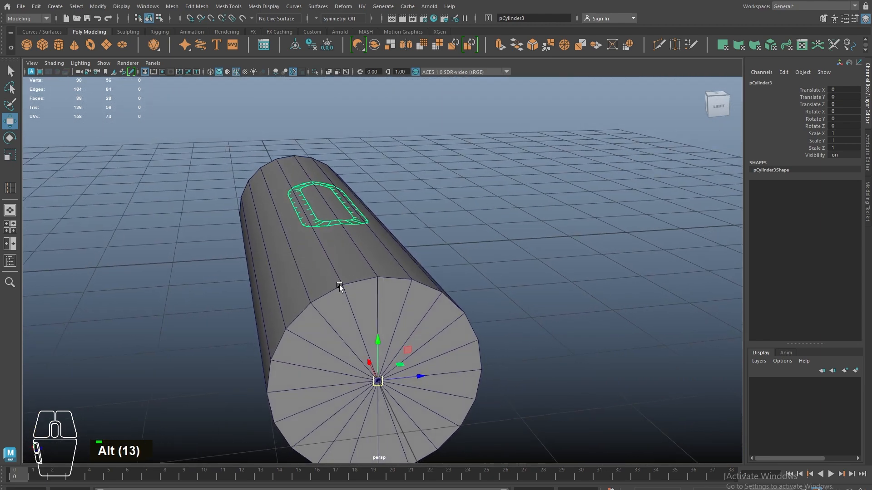
{"action": "left_click_drag", "start_coordinate": [343, 301], "coordinate": [308, 275], "text": "alt"}
{"action": "key", "text": "space"}
{"action": "left_click_drag", "start_coordinate": [304, 257], "coordinate": [336, 274]}
{"action": "key", "text": "e"}
{"action": "key", "text": "space"}
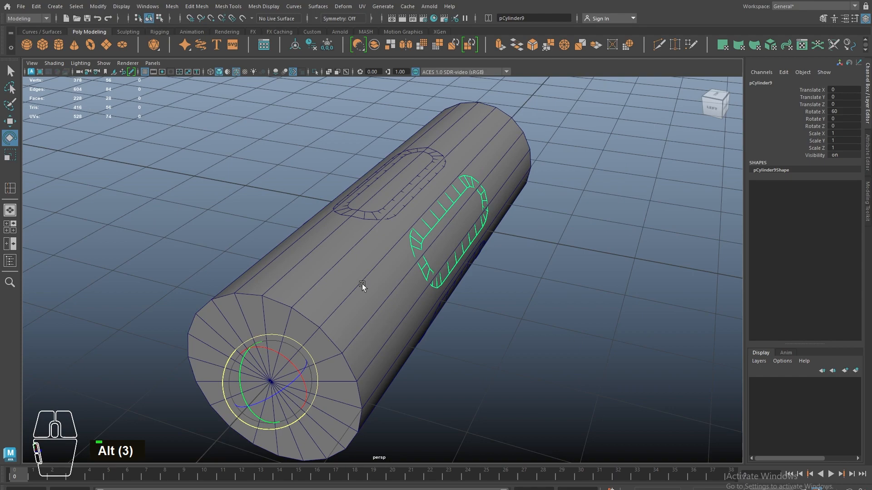
Step: Hide the large cylinder and turn off two-sided lighting in the viewport
{"action": "left_click", "coordinate": [362, 284]}
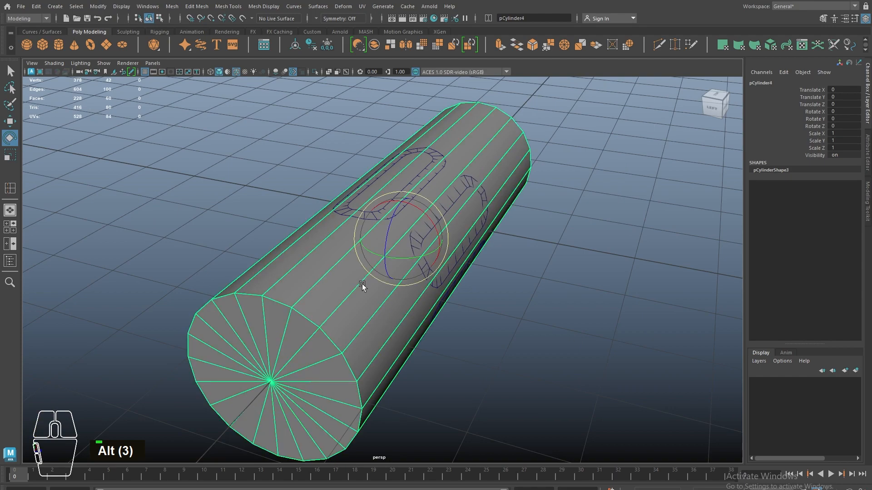
{"action": "key", "text": "h"}
{"action": "left_click_drag", "start_coordinate": [480, 300], "coordinate": [468, 334], "text": "alt"}
{"action": "left_click", "coordinate": [91, 63]}
{"action": "left_click", "coordinate": [103, 127]}
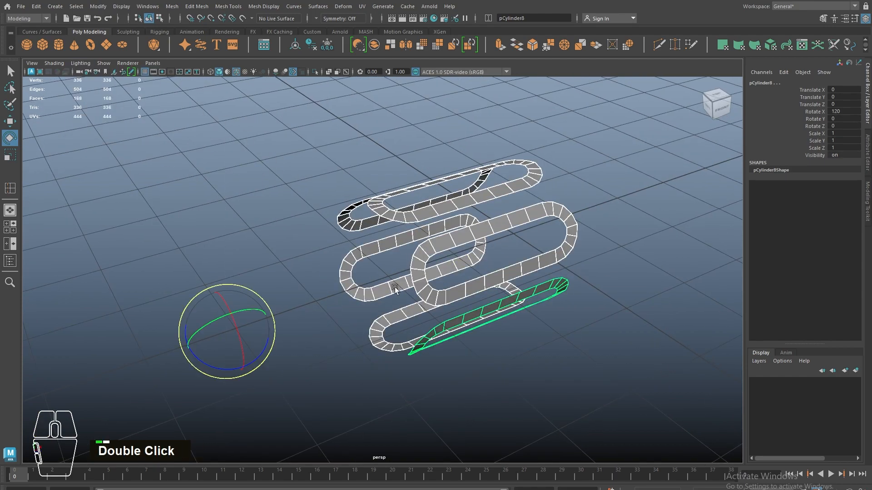
Step: Center the pivots of all six oval rings and combine the rings into a single mesh
{"action": "left_click_drag", "start_coordinate": [394, 287], "coordinate": [450, 282], "text": "alt"}
{"action": "middle_click_drag", "start_coordinate": [451, 281], "coordinate": [403, 332], "text": "alt"}
{"action": "key", "text": "w"}
{"action": "left_click_drag", "start_coordinate": [404, 332], "coordinate": [408, 290], "text": "alt"}
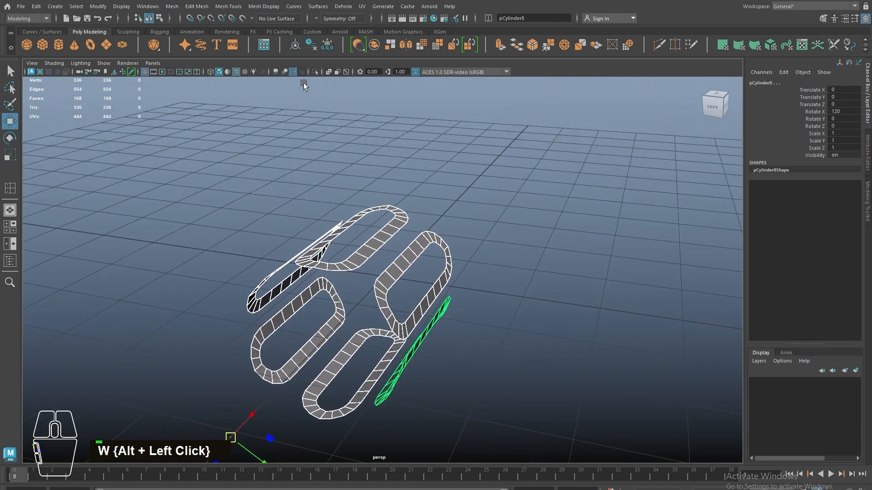
{"action": "double_click", "coordinate": [295, 46]}
{"action": "right_click_drag", "start_coordinate": [502, 145], "coordinate": [481, 338], "text": "shift"}
Step: Bridge the six straight facing edges of two adjacent rings on the upper front of the combined mesh
{"action": "left_click_drag", "start_coordinate": [481, 338], "coordinate": [331, 299], "text": "alt"}
{"action": "right_click_drag", "start_coordinate": [331, 302], "coordinate": [436, 313], "text": "alt"}
{"action": "left_click_drag", "start_coordinate": [472, 295], "coordinate": [449, 306], "text": "alt"}
{"action": "middle_click_drag", "start_coordinate": [439, 305], "coordinate": [346, 292], "text": "alt"}
{"action": "right_click_drag", "start_coordinate": [236, 275], "coordinate": [283, 266], "text": "alt"}
{"action": "right_click_drag", "start_coordinate": [283, 262], "coordinate": [271, 222]}
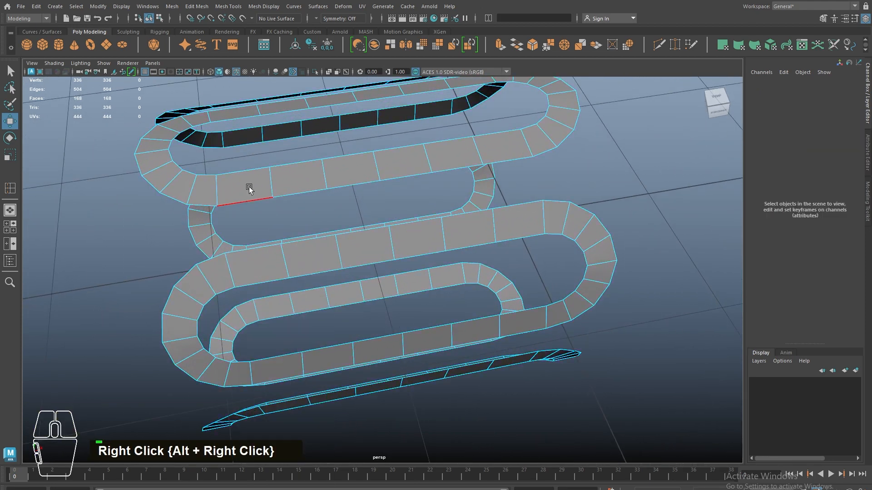
{"action": "left_click", "coordinate": [249, 189]}
{"action": "double_click", "coordinate": [498, 155], "text": "shift"}
{"action": "left_click", "coordinate": [519, 205], "text": "shift"}
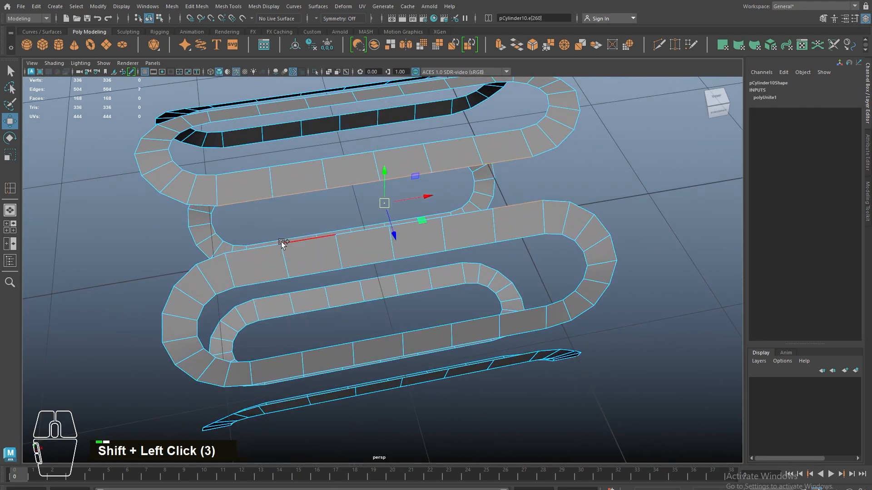
{"action": "right_click", "coordinate": [400, 169], "text": "shift"}
{"action": "left_click", "coordinate": [398, 279]}
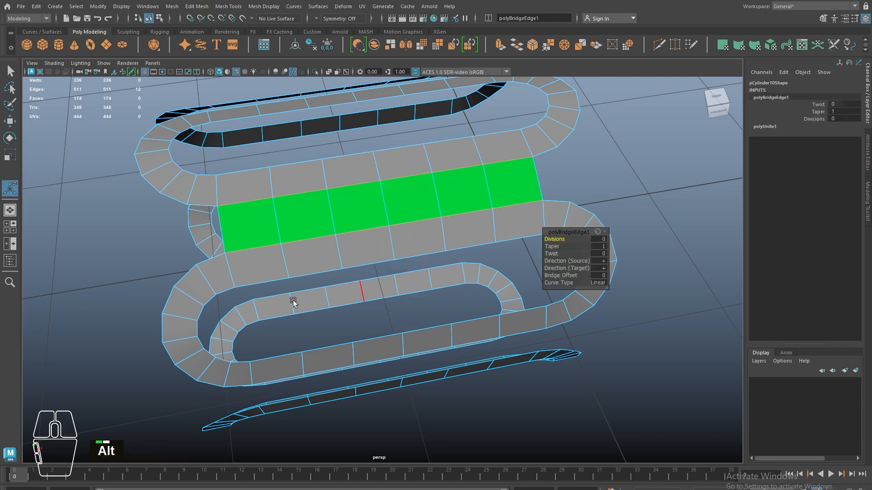
Step: Bridge the straight facing edges across the next gap between rings, on the lower front side
{"action": "left_click_drag", "start_coordinate": [293, 301], "coordinate": [279, 274], "text": "alt"}
{"action": "middle_click_drag", "start_coordinate": [278, 275], "coordinate": [291, 166], "text": "alt"}
{"action": "left_click", "coordinate": [262, 274]}
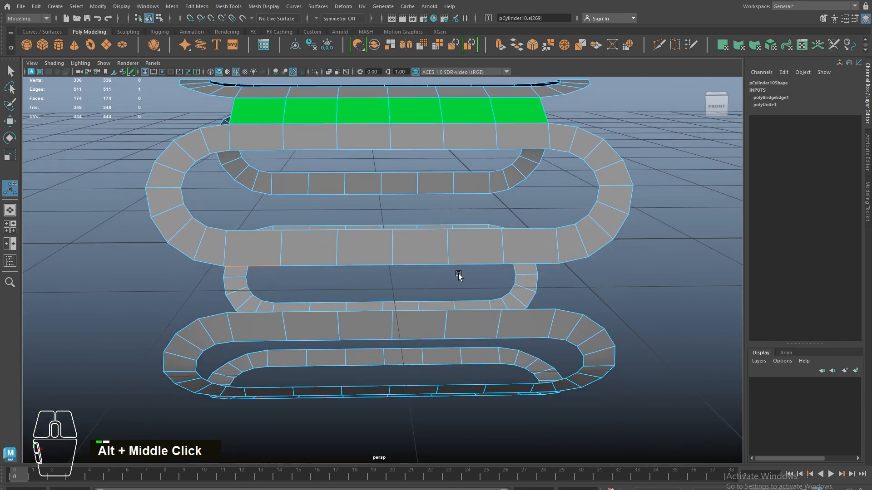
{"action": "double_click", "coordinate": [254, 313], "text": "shift"}
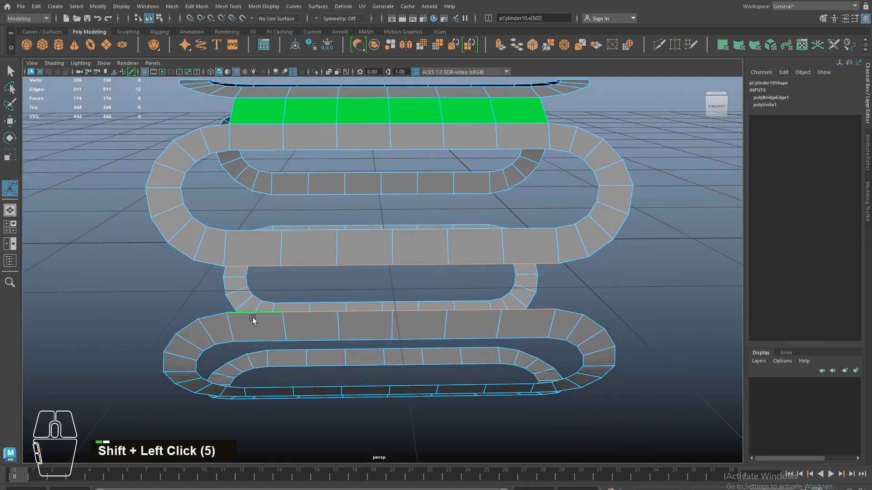
{"action": "key", "text": "g"}
Step: Bridge the straight facing edges across the third gap, between the lower front ring and the underside ring
{"action": "left_click_drag", "start_coordinate": [263, 311], "coordinate": [362, 323], "text": "alt"}
{"action": "middle_click_drag", "start_coordinate": [362, 322], "coordinate": [286, 286], "text": "alt"}
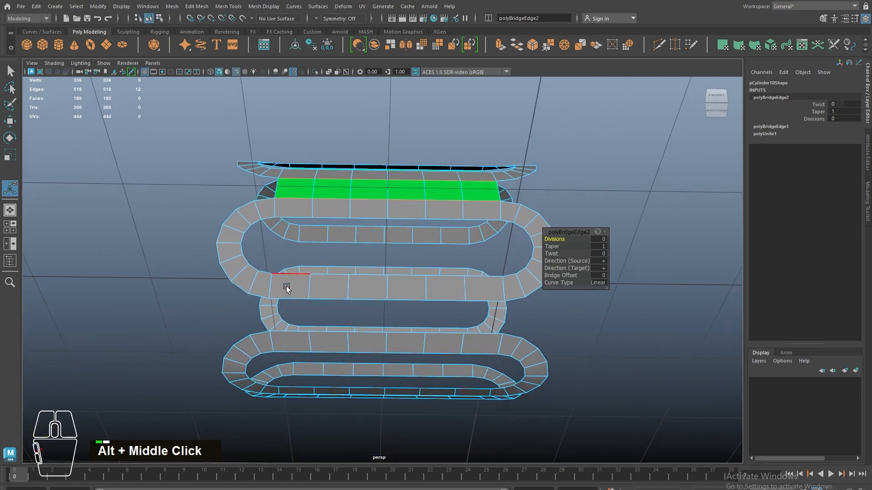
{"action": "left_click", "coordinate": [279, 297]}
{"action": "double_click", "coordinate": [494, 301], "text": "shift"}
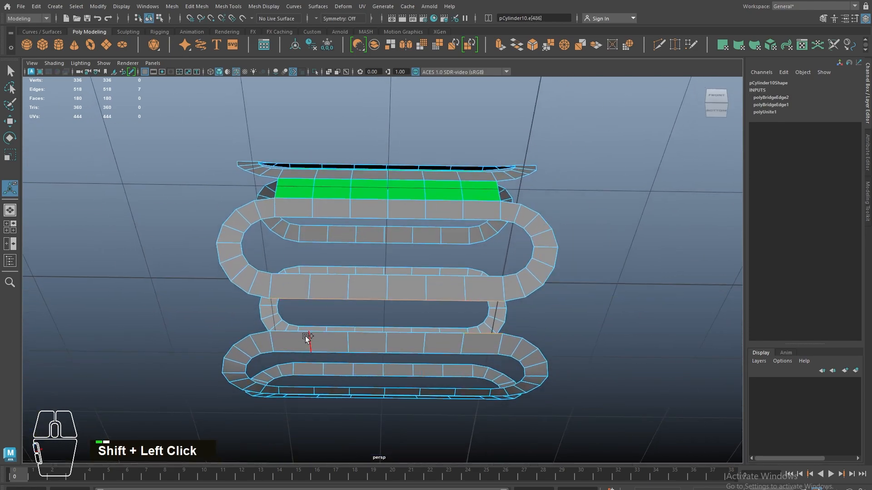
{"action": "key", "text": "g"}
Step: Bridge the straight facing edges across the fourth gap, on the underside of the mesh
{"action": "left_click_drag", "start_coordinate": [385, 360], "coordinate": [398, 307], "text": "alt"}
{"action": "middle_click_drag", "start_coordinate": [398, 307], "coordinate": [291, 241], "text": "alt"}
{"action": "left_click", "coordinate": [292, 240]}
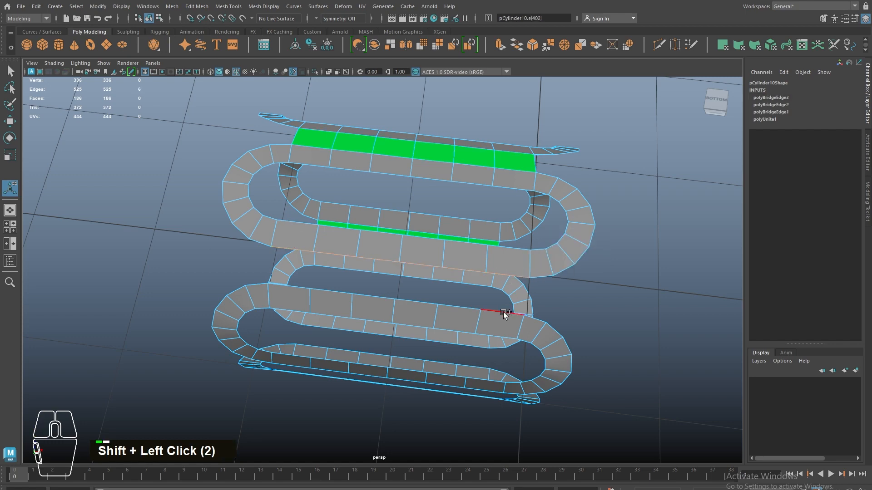
{"action": "key", "text": "g"}
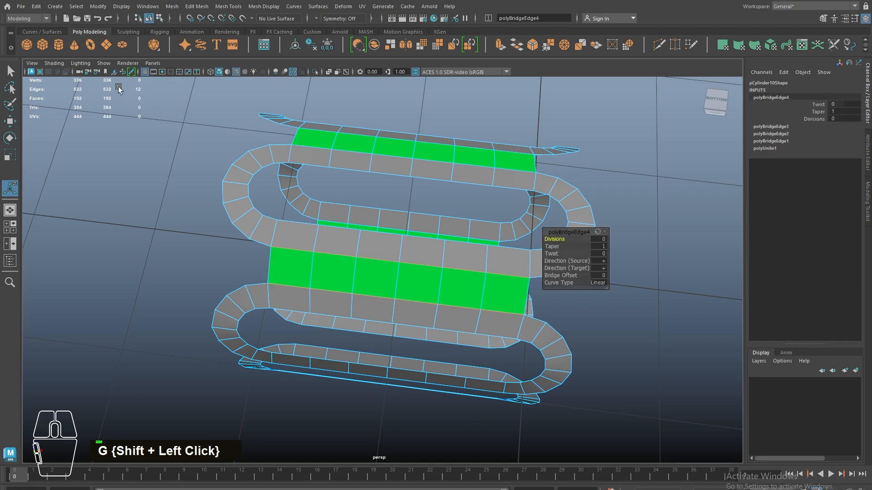
Step: Select the six straight facing edges on each of the two adjacent back rings and bridge them
{"action": "left_click_drag", "start_coordinate": [454, 345], "coordinate": [288, 292], "text": "alt"}
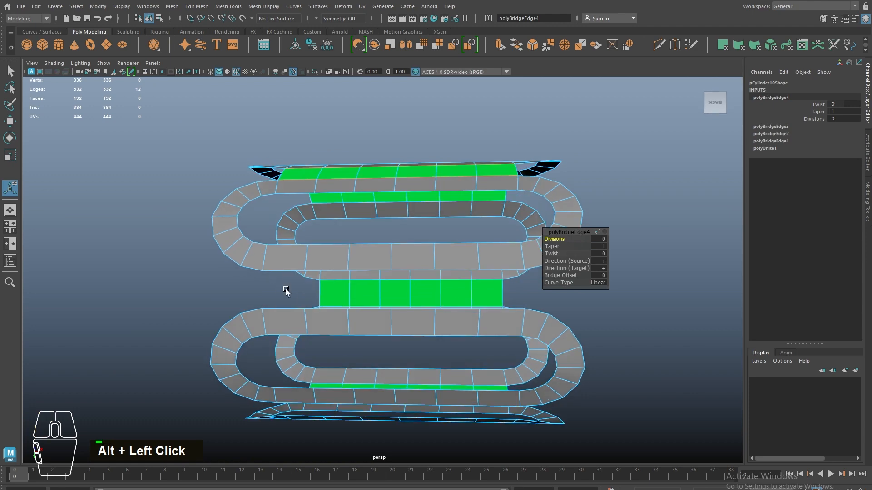
{"action": "left_click", "coordinate": [502, 271]}
{"action": "left_click", "coordinate": [502, 271], "text": "shift"}
{"action": "key", "text": "ctrl+z"}
{"action": "left_click", "coordinate": [499, 262], "text": "shift"}
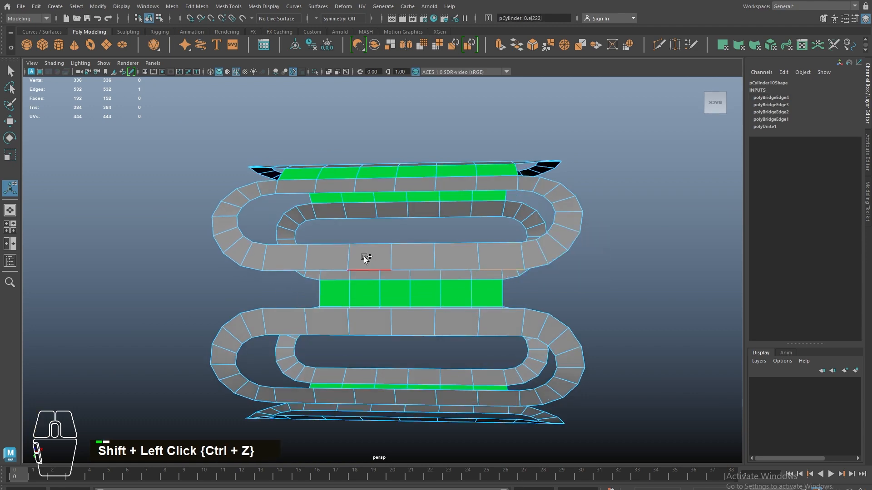
{"action": "double_click", "coordinate": [295, 261], "text": "shift"}
{"action": "double_click", "coordinate": [487, 315], "text": "shift"}
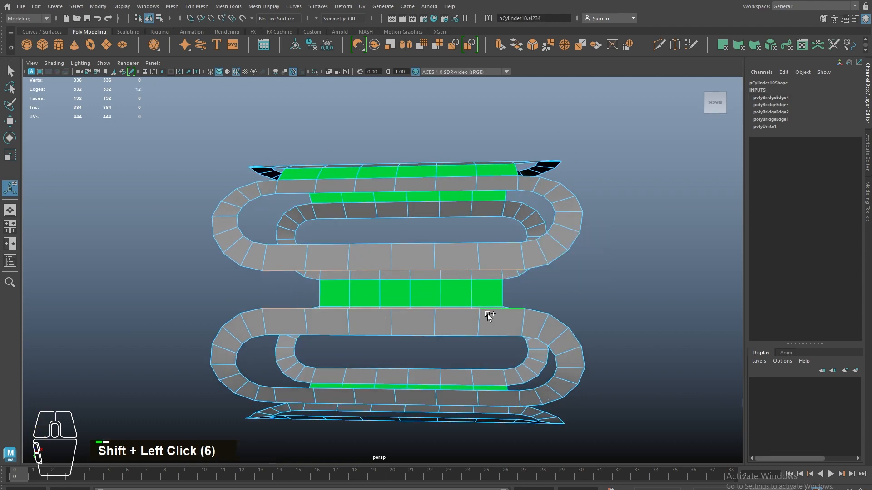
{"action": "key", "text": "g"}
Step: Bridge the straight facing edges across the last open gap so all six rings connect in a loop
{"action": "scroll", "coordinate": [487, 315], "scroll_direction": "down", "scroll_amount": 3}
{"action": "left_click_drag", "start_coordinate": [487, 315], "coordinate": [304, 282], "text": "alt"}
{"action": "left_click", "coordinate": [323, 287]}
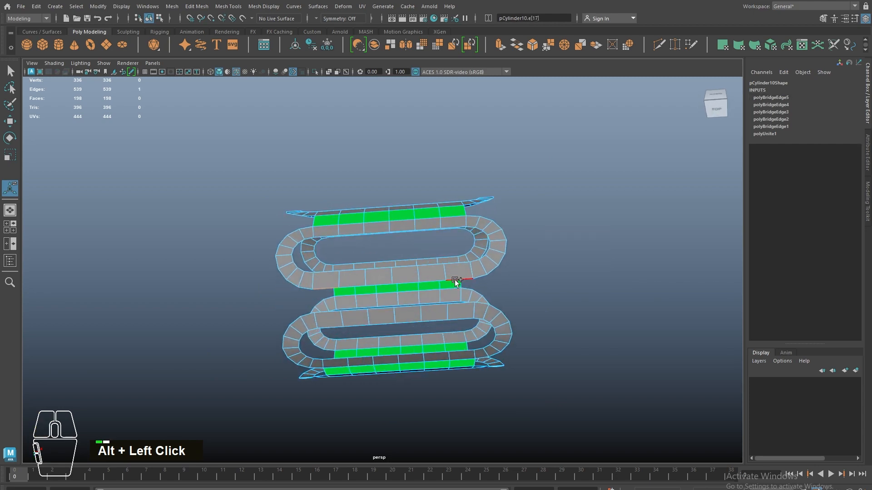
{"action": "double_click", "coordinate": [453, 278], "text": "shift"}
{"action": "left_click", "coordinate": [462, 306], "text": "shift"}
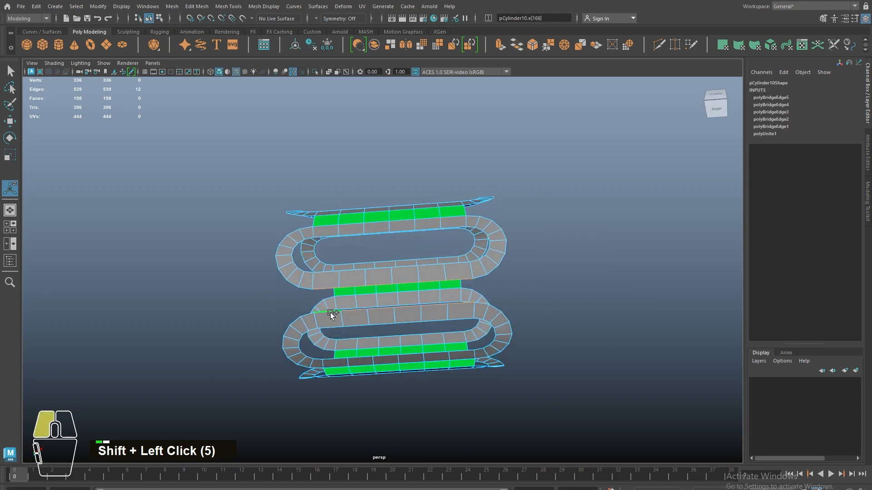
{"action": "key", "text": "g"}
Step: Extend the top bridge strip by one face at each end by bridging the neighbouring corner edges of its rings
{"action": "left_click_drag", "start_coordinate": [414, 356], "coordinate": [430, 319], "text": "alt"}
{"action": "right_click_drag", "start_coordinate": [329, 313], "coordinate": [374, 313], "text": "alt"}
{"action": "left_click", "coordinate": [507, 271]}
{"action": "left_click", "coordinate": [503, 295], "text": "shift"}
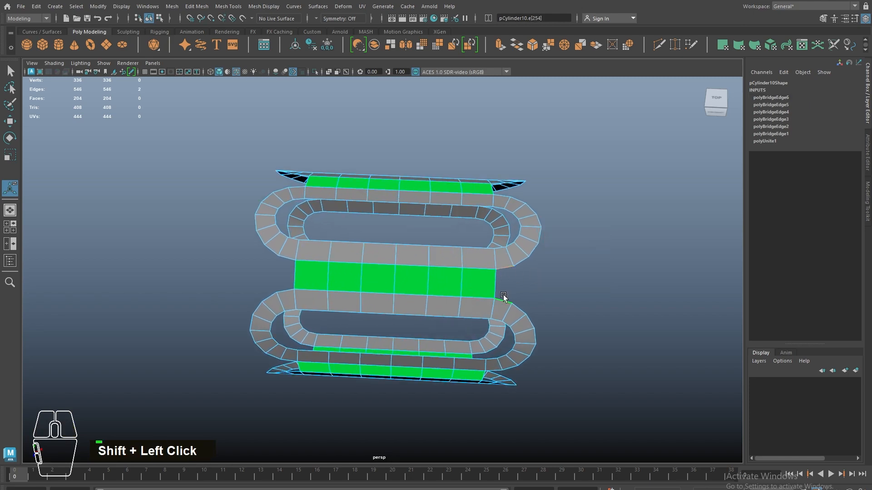
{"action": "key", "text": "g"}
{"action": "left_click", "coordinate": [286, 266]}
{"action": "left_click", "coordinate": [285, 285], "text": "shift"}
{"action": "key", "text": "g"}
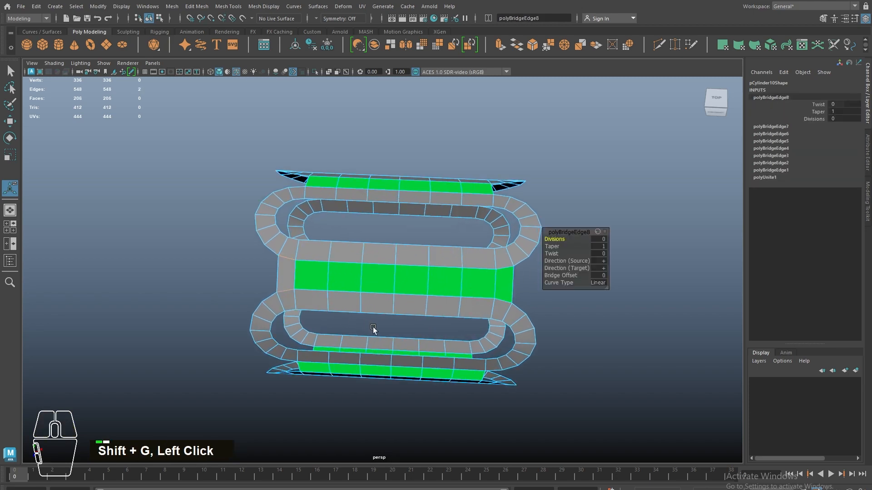
Step: Bridge the corner edges at both ends of the lower front strip, adding one face on each side
{"action": "left_click_drag", "start_coordinate": [373, 328], "coordinate": [285, 251], "text": "alt"}
{"action": "left_click", "coordinate": [285, 252]}
{"action": "left_click", "coordinate": [287, 281], "text": "shift"}
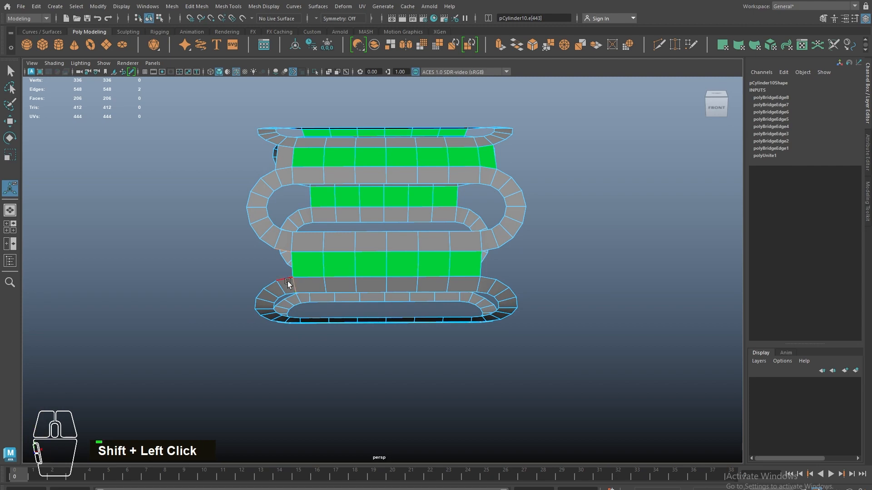
{"action": "key", "text": "g"}
{"action": "middle_click_drag", "start_coordinate": [428, 293], "coordinate": [382, 236], "text": "alt"}
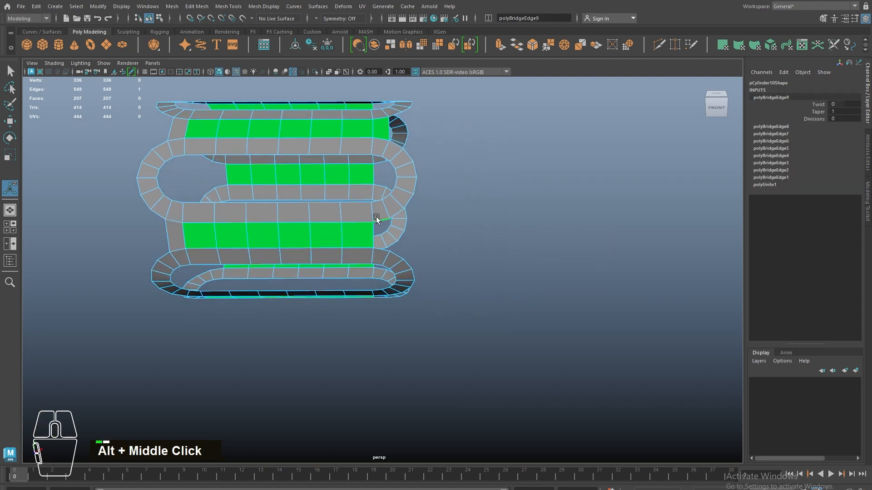
{"action": "left_click", "coordinate": [378, 249], "text": "shift"}
{"action": "key", "text": "g"}
Step: Bridge the corner edge pairs at both ends of the next strip around, below the front ring
{"action": "left_click_drag", "start_coordinate": [366, 297], "coordinate": [369, 246], "text": "alt"}
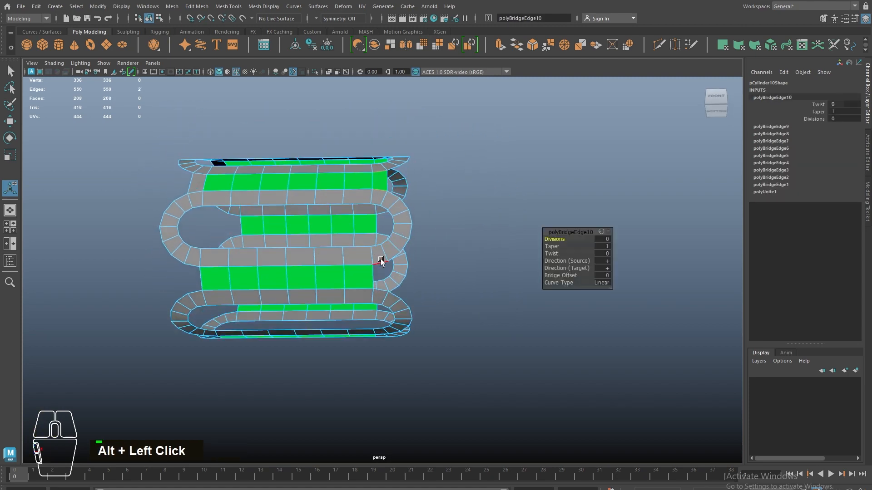
{"action": "left_click", "coordinate": [380, 261], "text": "shift"}
{"action": "left_click", "coordinate": [385, 304], "text": "ctrl"}
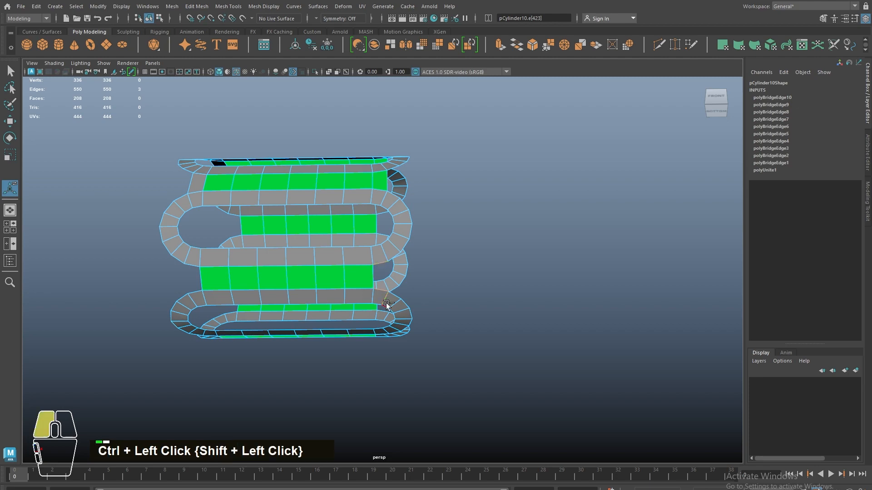
{"action": "left_click", "coordinate": [385, 298], "text": "ctrl"}
{"action": "key", "text": "g"}
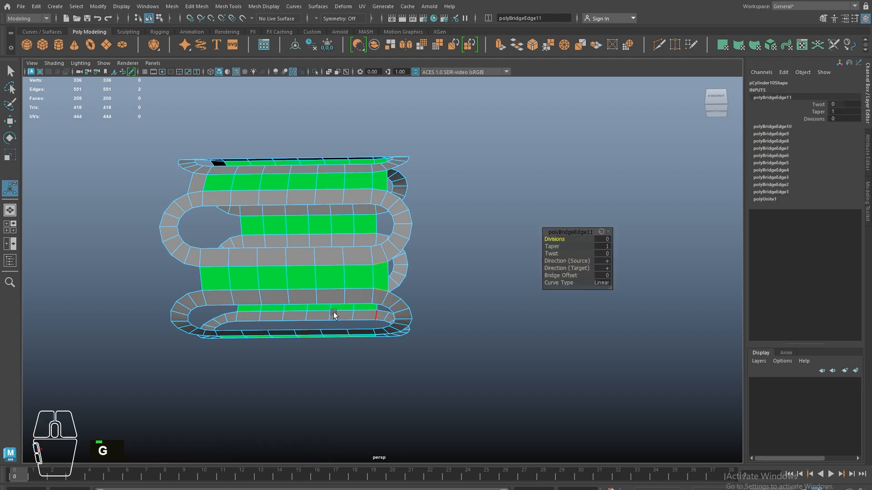
{"action": "left_click", "coordinate": [189, 270], "text": "shift"}
{"action": "key", "text": "g"}
Step: Add one bridged face at each end of the underside strip between its two rings
{"action": "left_click_drag", "start_coordinate": [194, 292], "coordinate": [207, 315], "text": "alt"}
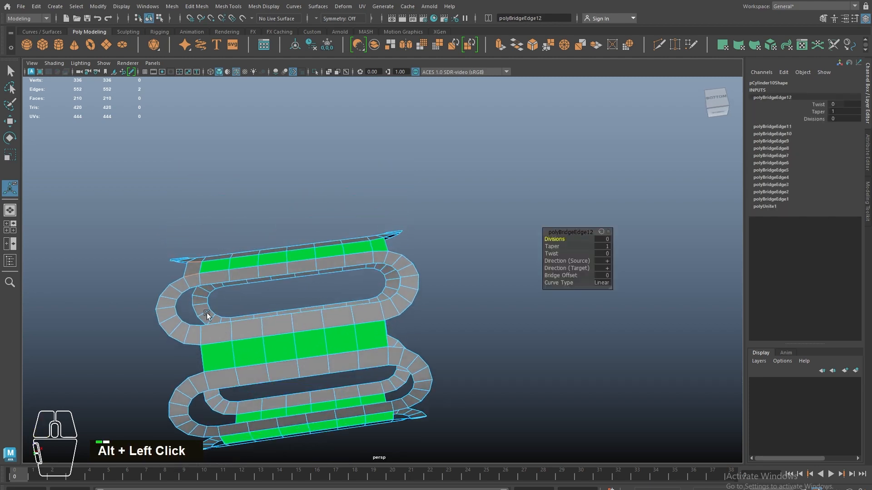
{"action": "left_click", "coordinate": [193, 341]}
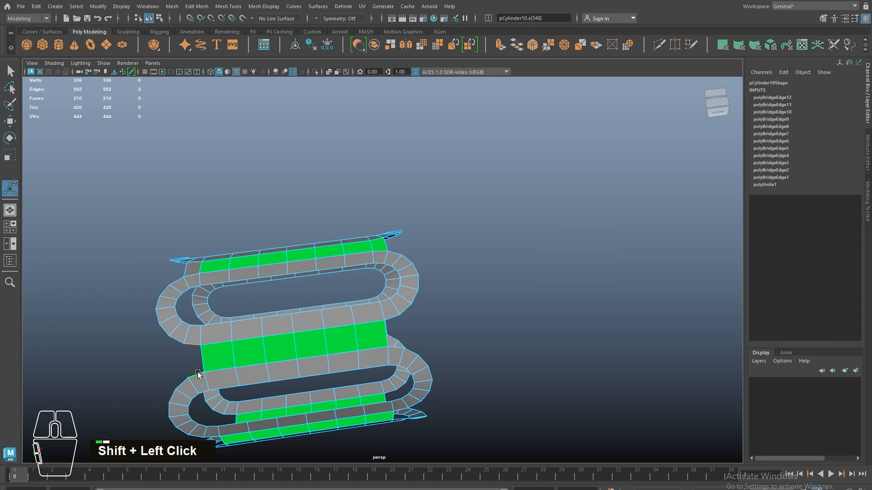
{"action": "key", "text": "g"}
{"action": "left_click", "coordinate": [394, 314], "text": "shift"}
{"action": "key", "text": "g"}
Step: Bridge the corner edge pairs at both ends of the strip on the back side
{"action": "left_click_drag", "start_coordinate": [399, 347], "coordinate": [435, 340], "text": "alt"}
{"action": "left_click", "coordinate": [398, 318], "text": "shift"}
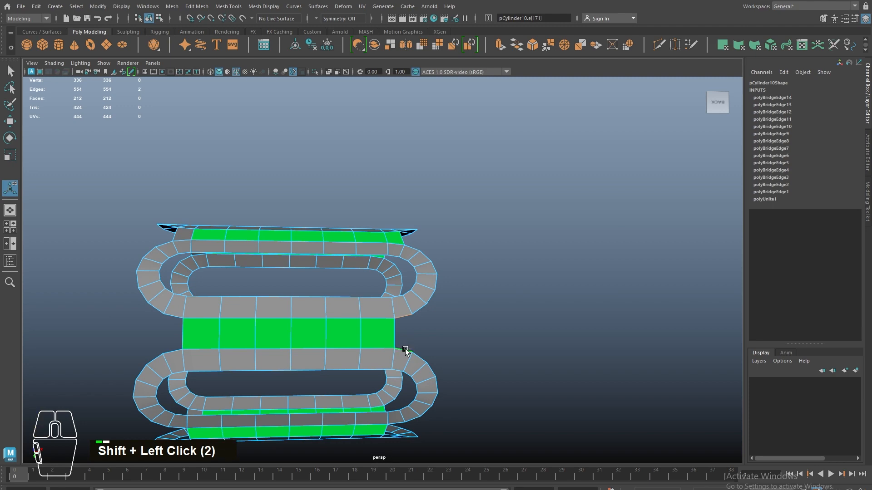
{"action": "key", "text": "g"}
{"action": "left_click", "coordinate": [172, 314], "text": "shift"}
{"action": "left_click", "coordinate": [174, 350], "text": "shift"}
{"action": "key", "text": "g"}
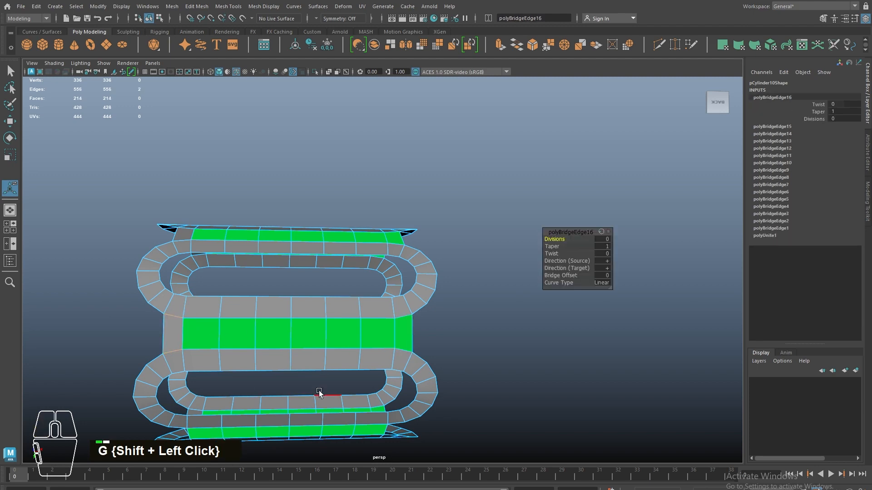
Step: Bridge the corner edge pairs at both ends of the strip below the back ring
{"action": "left_click_drag", "start_coordinate": [320, 394], "coordinate": [281, 355], "text": "alt"}
{"action": "left_click", "coordinate": [156, 330]}
{"action": "left_click", "coordinate": [157, 352], "text": "shift"}
{"action": "key", "text": "g"}
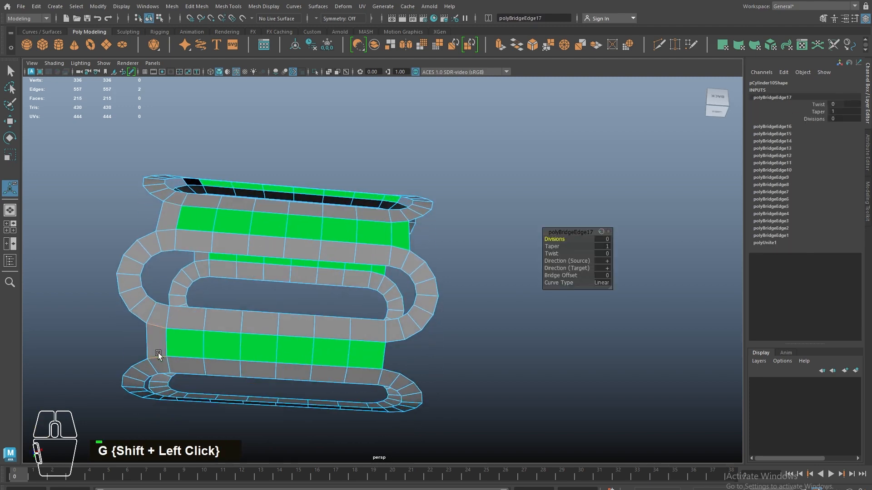
{"action": "middle_click_drag", "start_coordinate": [157, 353], "coordinate": [376, 275], "text": "alt"}
{"action": "left_click", "coordinate": [380, 289]}
{"action": "left_click", "coordinate": [380, 298], "text": "shift"}
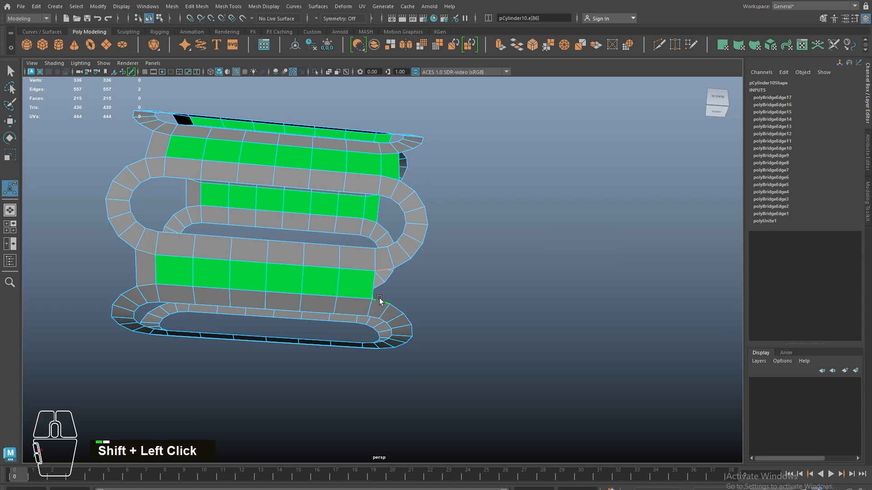
{"action": "key", "text": "g"}
Step: Bridge the corner edges at the right end of the next two strips around the shell
{"action": "left_click_drag", "start_coordinate": [379, 298], "coordinate": [383, 243], "text": "alt"}
{"action": "left_click", "coordinate": [384, 209]}
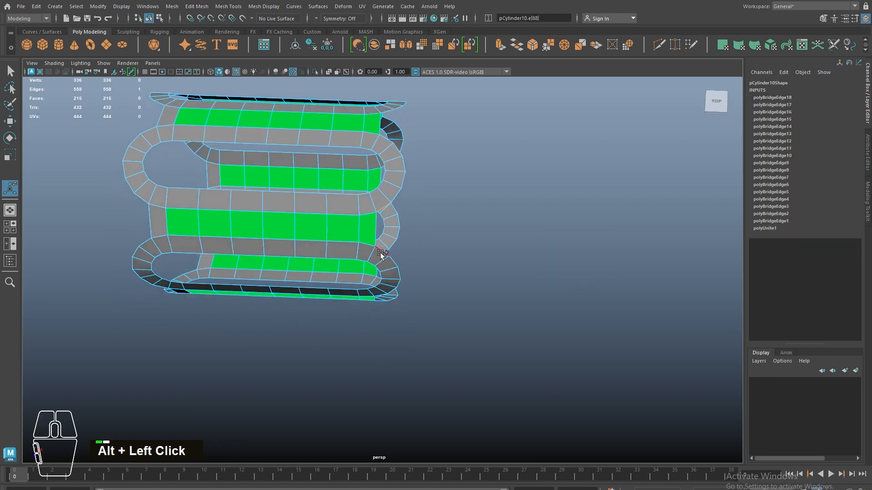
{"action": "left_click", "coordinate": [381, 253], "text": "shift"}
{"action": "key", "text": "g"}
{"action": "middle_click_drag", "start_coordinate": [172, 271], "coordinate": [242, 298], "text": "alt"}
{"action": "left_click_drag", "start_coordinate": [228, 277], "coordinate": [417, 286], "text": "alt"}
{"action": "middle_click_drag", "start_coordinate": [417, 286], "coordinate": [411, 302], "text": "alt"}
{"action": "left_click_drag", "start_coordinate": [411, 302], "coordinate": [448, 286], "text": "alt"}
{"action": "left_click", "coordinate": [462, 283]}
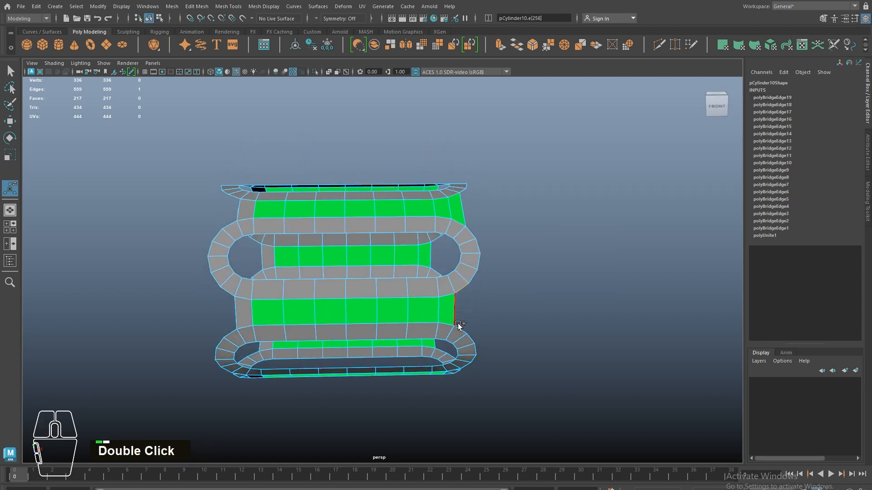
{"action": "key", "text": "g"}
Step: Fill the right-end corner gaps of the following two strips by bridging their edge pairs
{"action": "left_click_drag", "start_coordinate": [459, 328], "coordinate": [440, 348], "text": "alt"}
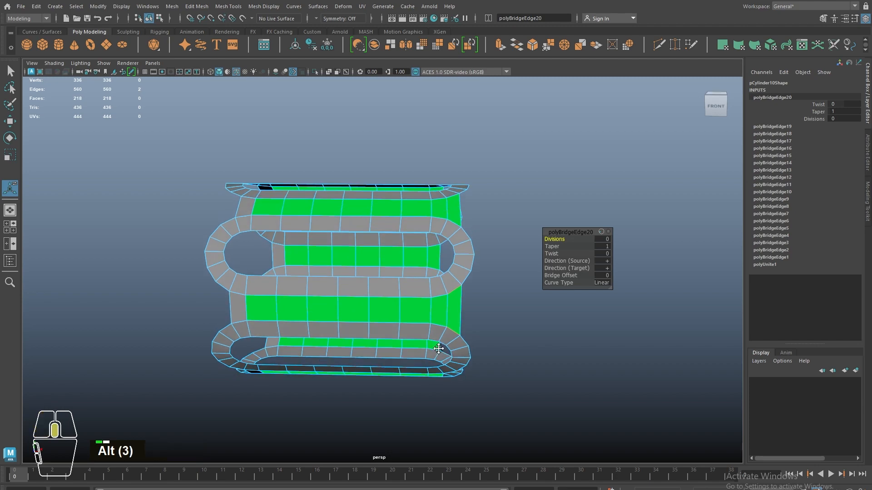
{"action": "middle_click_drag", "start_coordinate": [440, 348], "coordinate": [390, 312], "text": "alt"}
{"action": "left_click_drag", "start_coordinate": [391, 311], "coordinate": [402, 283], "text": "alt"}
{"action": "left_click", "coordinate": [403, 289]}
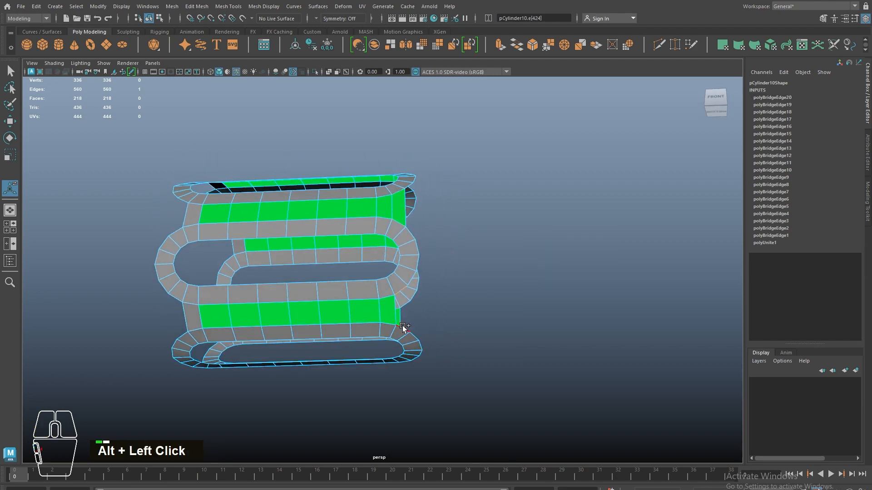
{"action": "left_click", "coordinate": [403, 326], "text": "shift"}
{"action": "key", "text": "g"}
{"action": "left_click_drag", "start_coordinate": [402, 326], "coordinate": [405, 296], "text": "alt"}
{"action": "left_click", "coordinate": [414, 302]}
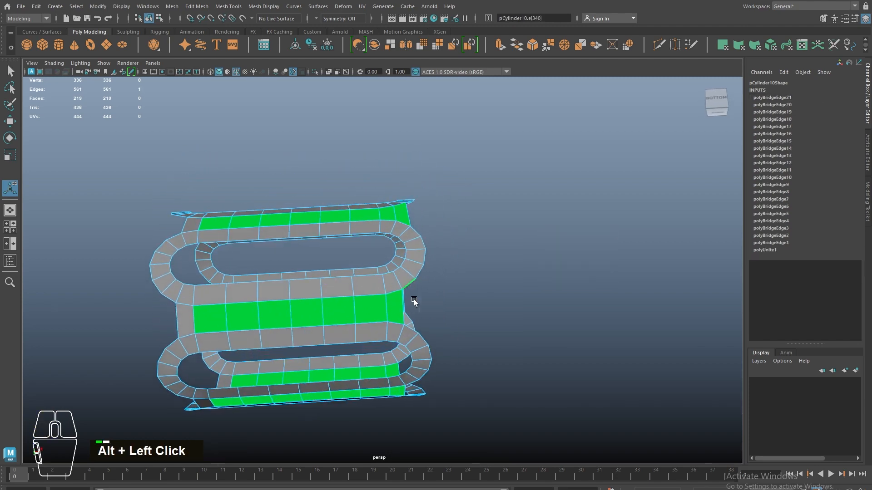
{"action": "left_click", "coordinate": [410, 327], "text": "shift"}
{"action": "key", "text": "g"}
Step: Bridge the last open corner edge pairs at the right end of the remaining strips
{"action": "left_click_drag", "start_coordinate": [410, 327], "coordinate": [402, 312], "text": "alt"}
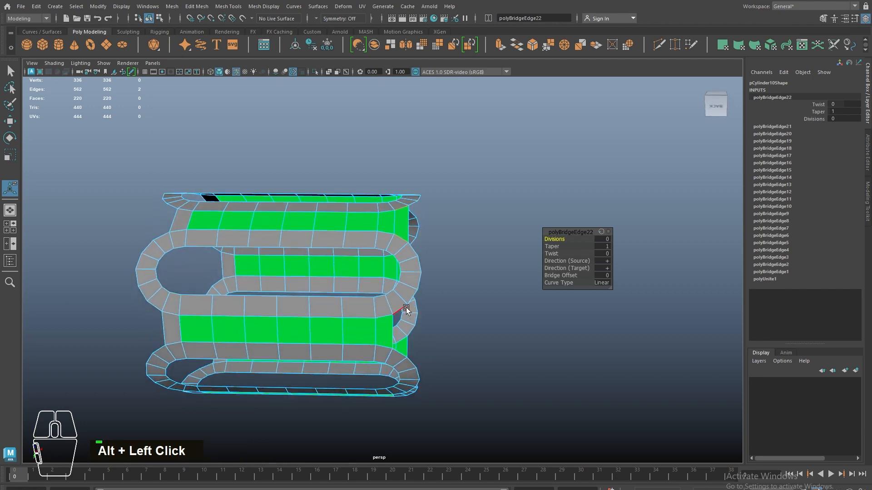
{"action": "left_click", "coordinate": [403, 311]}
{"action": "left_click", "coordinate": [402, 351], "text": "shift"}
{"action": "key", "text": "g"}
{"action": "left_click_drag", "start_coordinate": [402, 385], "coordinate": [394, 361], "text": "alt"}
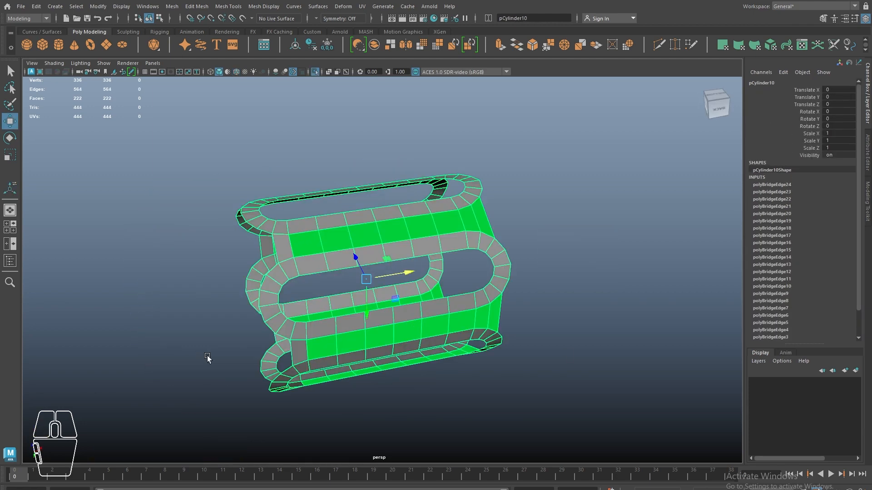
{"action": "left_click_drag", "start_coordinate": [416, 334], "coordinate": [411, 329], "text": "alt"}
Step: Return the mesh to object mode, delete its construction history and assign a grey material to it
{"action": "right_click_drag", "start_coordinate": [386, 222], "coordinate": [445, 165]}
{"action": "double_click", "coordinate": [309, 45]}
{"action": "right_click", "coordinate": [361, 196]}
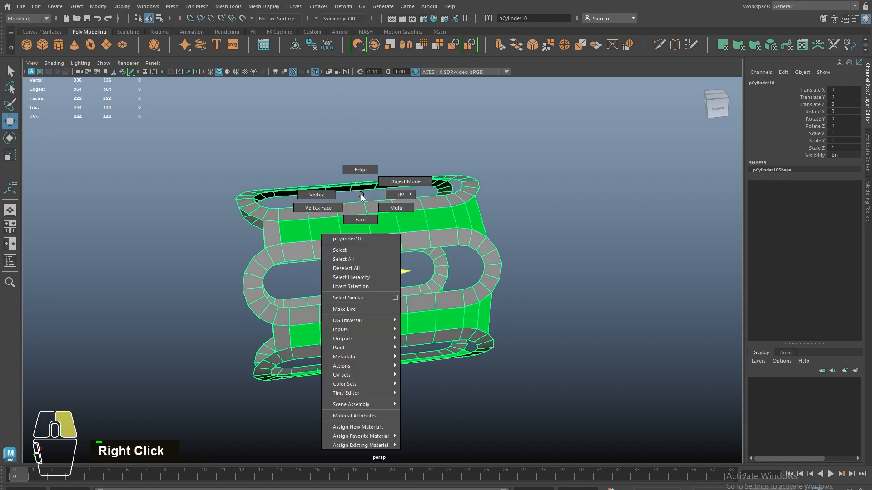
{"action": "right_click_drag", "start_coordinate": [377, 419], "coordinate": [377, 427]}
{"action": "left_click", "coordinate": [380, 235]}
Step: Extrude the border edge loops of all six oval cutouts with a thickness of -0.207
{"action": "left_click_drag", "start_coordinate": [363, 263], "coordinate": [365, 297], "text": "alt"}
{"action": "middle_click_drag", "start_coordinate": [641, 403], "coordinate": [650, 405], "text": "alt"}
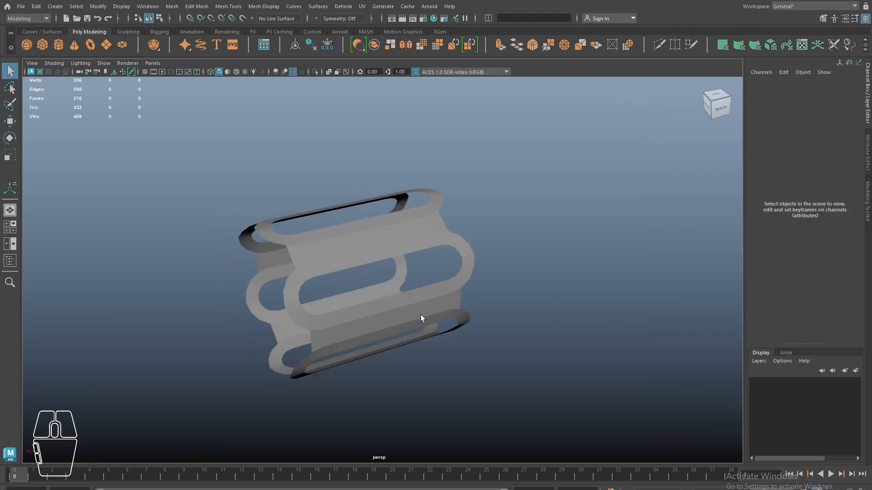
{"action": "left_click_drag", "start_coordinate": [420, 314], "coordinate": [466, 287], "text": "alt"}
{"action": "left_click", "coordinate": [399, 282]}
{"action": "right_click_drag", "start_coordinate": [399, 282], "coordinate": [410, 268], "text": "alt"}
{"action": "left_click_drag", "start_coordinate": [411, 269], "coordinate": [428, 288], "text": "alt"}
{"action": "right_click_drag", "start_coordinate": [426, 288], "coordinate": [420, 318]}
{"action": "right_click_drag", "start_coordinate": [358, 264], "coordinate": [359, 206]}
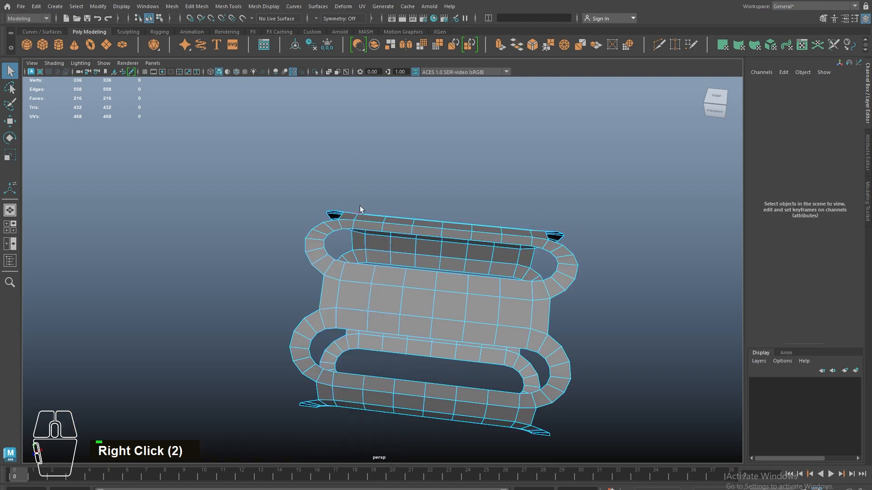
{"action": "double_click", "coordinate": [365, 228]}
{"action": "left_click_drag", "start_coordinate": [365, 228], "coordinate": [355, 257], "text": "alt"}
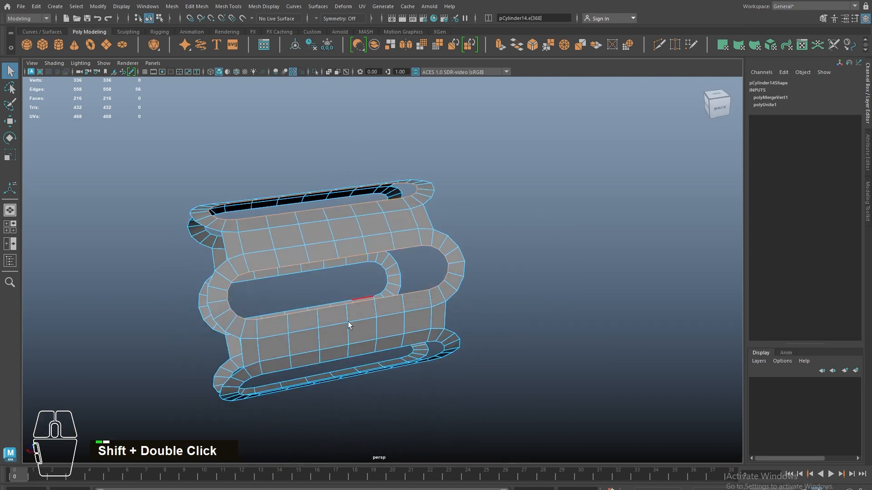
{"action": "left_click_drag", "start_coordinate": [348, 321], "coordinate": [336, 252], "text": "alt"}
{"action": "double_click", "coordinate": [341, 272], "text": "shift"}
{"action": "double_click", "coordinate": [336, 252], "text": "shift"}
{"action": "left_click_drag", "start_coordinate": [315, 343], "coordinate": [288, 230], "text": "alt"}
{"action": "double_click", "coordinate": [296, 220], "text": "shift"}
{"action": "double_click", "coordinate": [279, 243], "text": "shift"}
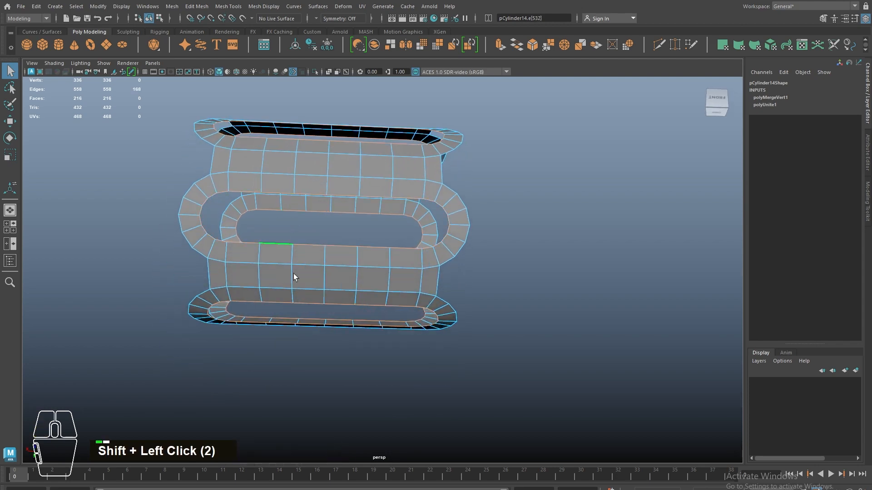
{"action": "left_click_drag", "start_coordinate": [294, 277], "coordinate": [417, 261], "text": "alt"}
{"action": "right_click_drag", "start_coordinate": [417, 261], "coordinate": [545, 246], "text": "shift"}
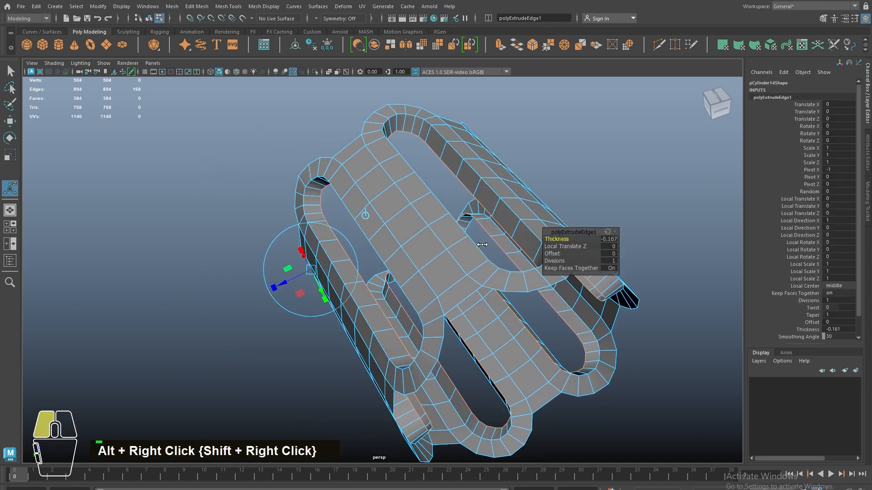
{"action": "left_click_drag", "start_coordinate": [468, 245], "coordinate": [462, 245]}
Step: Bevel the outer rim edge loops of all six oval cutouts
{"action": "left_click_drag", "start_coordinate": [463, 245], "coordinate": [467, 251], "text": "alt"}
{"action": "middle_click_drag", "start_coordinate": [467, 251], "coordinate": [401, 260], "text": "alt"}
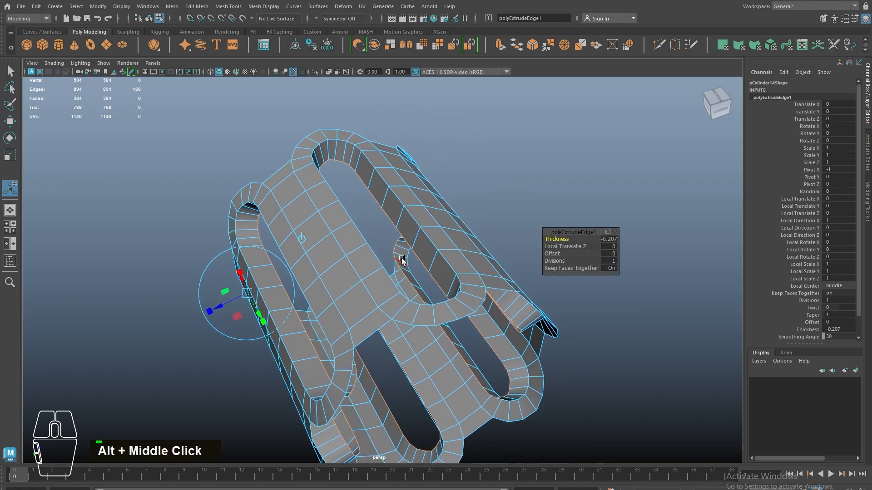
{"action": "double_click", "coordinate": [404, 236]}
{"action": "left_click_drag", "start_coordinate": [404, 235], "coordinate": [313, 258], "text": "alt"}
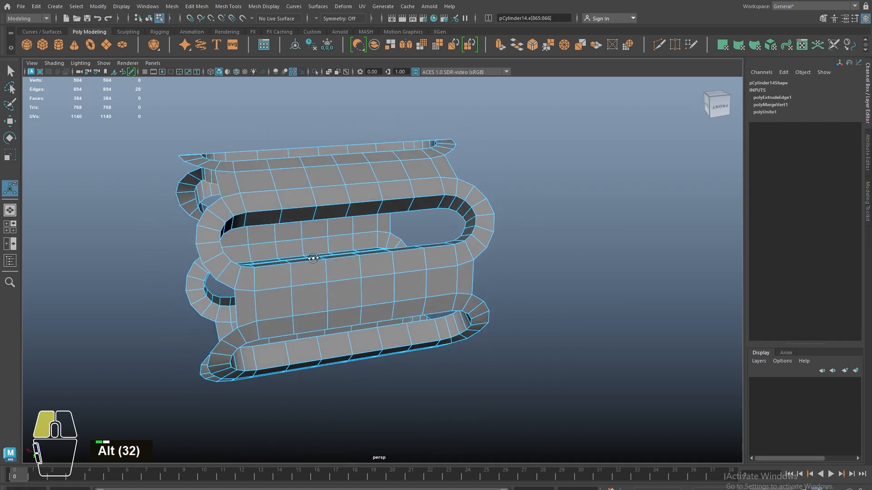
{"action": "double_click", "coordinate": [271, 215]}
{"action": "mouse_move", "coordinate": [271, 215]}
{"action": "left_mouse_down", "text": "alt"}
{"action": "mouse_move", "coordinate": [317, 304]}
{"action": "mouse_move", "coordinate": [261, 172]}
{"action": "mouse_move", "coordinate": [189, 175]}
{"action": "mouse_move", "coordinate": [263, 203]}
{"action": "left_mouse_up", "text": "alt"}
{"action": "double_click", "coordinate": [260, 167], "text": "shift"}
{"action": "middle_click_drag", "start_coordinate": [263, 203], "coordinate": [261, 193], "text": "alt"}
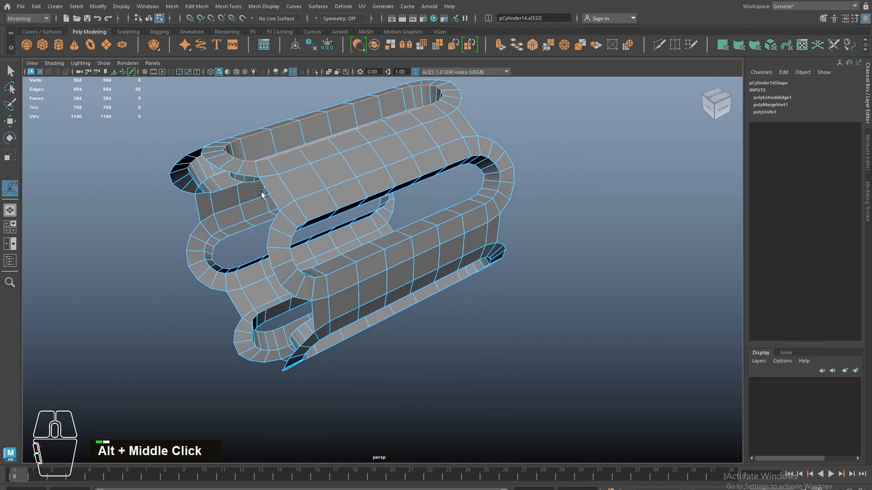
{"action": "double_click", "coordinate": [342, 200], "text": "shift"}
{"action": "left_click_drag", "start_coordinate": [341, 200], "coordinate": [326, 209], "text": "alt"}
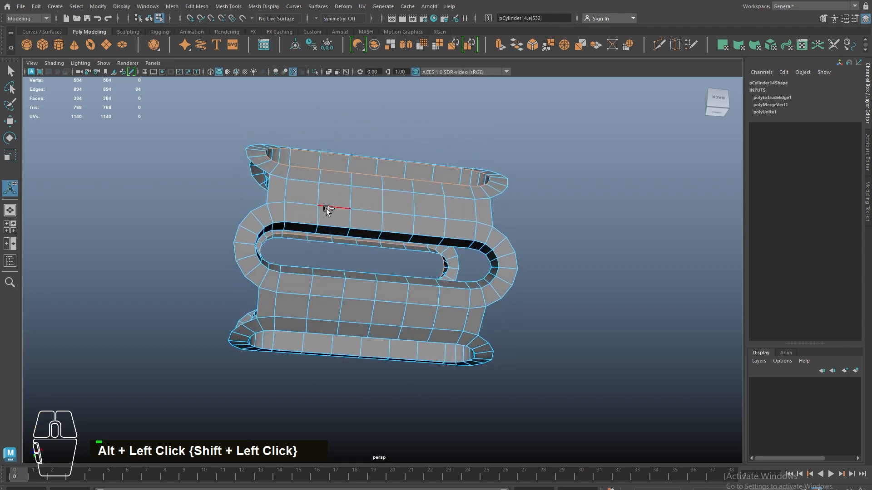
{"action": "double_click", "coordinate": [309, 216], "text": "shift"}
{"action": "left_click_drag", "start_coordinate": [338, 342], "coordinate": [294, 383], "text": "alt"}
{"action": "double_click", "coordinate": [320, 260], "text": "shift"}
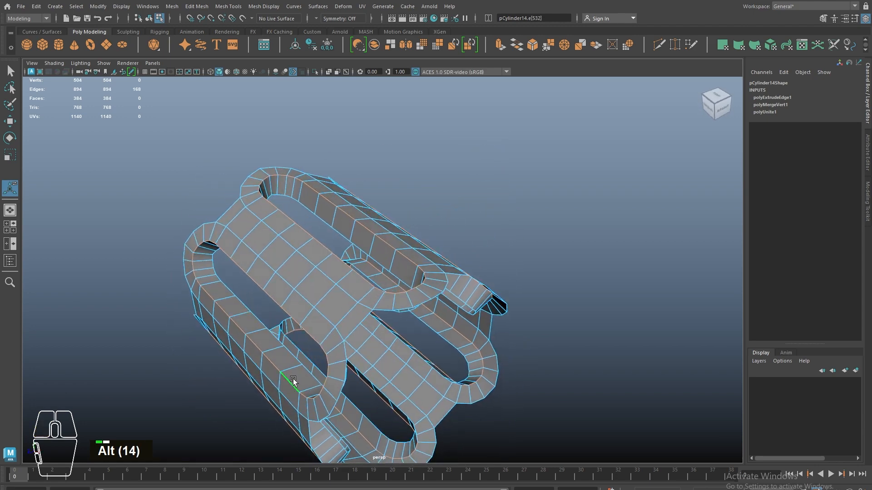
{"action": "right_click_drag", "start_coordinate": [260, 279], "coordinate": [303, 281], "text": "shift"}
Step: Bevel both edge loops bordering the bevelled rim on every one of the six cutouts
{"action": "middle_click_drag", "start_coordinate": [316, 273], "coordinate": [290, 288], "text": "alt"}
{"action": "right_click_drag", "start_coordinate": [291, 288], "coordinate": [321, 304], "text": "alt"}
{"action": "double_click", "coordinate": [387, 273]}
{"action": "double_click", "coordinate": [377, 282], "text": "shift"}
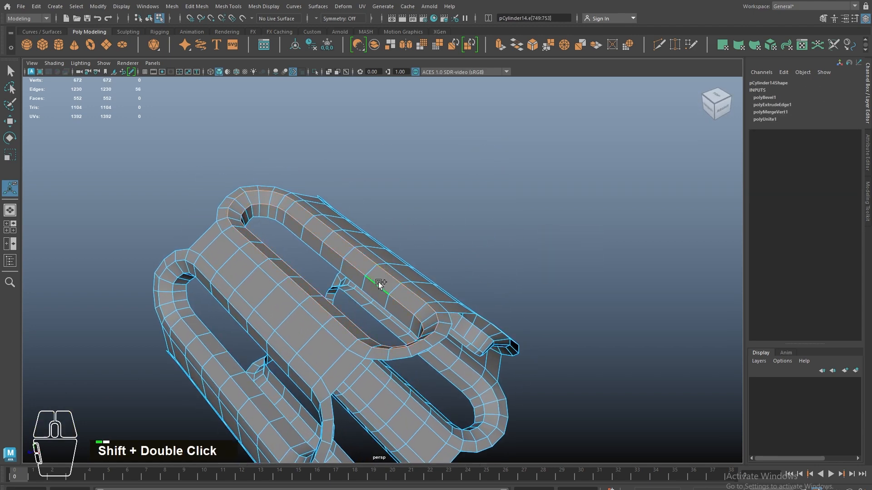
{"action": "left_click_drag", "start_coordinate": [377, 282], "coordinate": [311, 288], "text": "alt"}
{"action": "double_click", "coordinate": [349, 278], "text": "shift"}
{"action": "double_click", "coordinate": [345, 307], "text": "shift"}
{"action": "left_click", "coordinate": [343, 315], "text": "shift"}
{"action": "double_click", "coordinate": [343, 314], "text": "shift"}
{"action": "double_click", "coordinate": [309, 297], "text": "shift"}
{"action": "double_click", "coordinate": [279, 236], "text": "shift"}
{"action": "left_click", "coordinate": [293, 225], "text": "shift"}
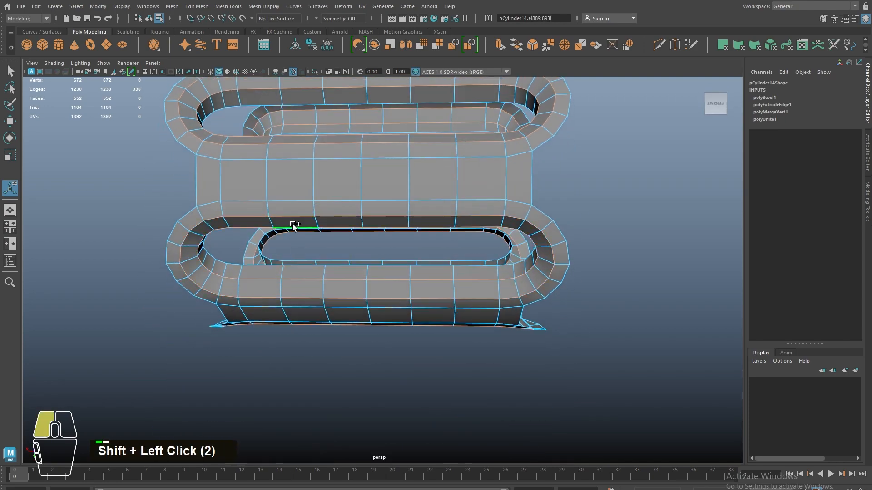
{"action": "left_click_drag", "start_coordinate": [293, 225], "coordinate": [305, 271], "text": "alt"}
{"action": "middle_click_drag", "start_coordinate": [306, 270], "coordinate": [307, 383], "text": "alt"}
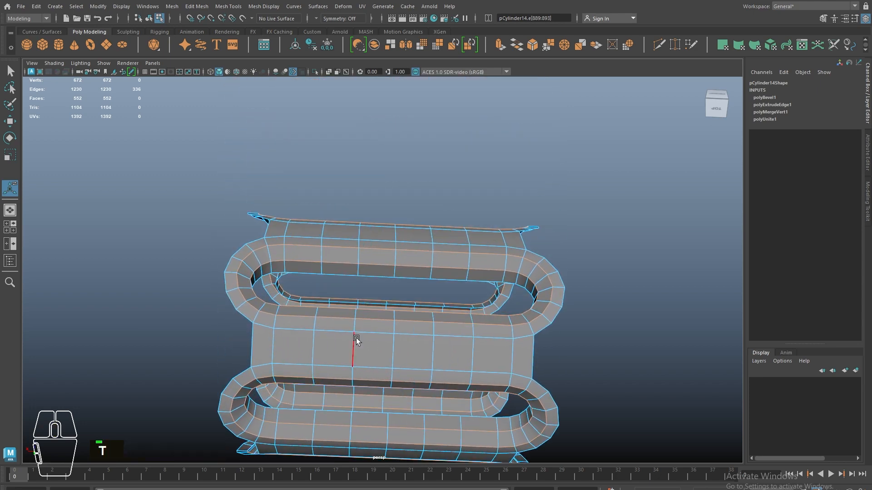
{"action": "scroll", "coordinate": [377, 309], "scroll_direction": "down", "scroll_amount": 2}
{"action": "left_click_drag", "start_coordinate": [378, 309], "coordinate": [379, 326], "text": "alt"}
{"action": "right_click_drag", "start_coordinate": [344, 270], "coordinate": [389, 271], "text": "shift"}
Step: Turn off Chamfer for the second bevel and set its Fraction to 0.139
{"action": "left_click_drag", "start_coordinate": [386, 273], "coordinate": [357, 285], "text": "alt"}
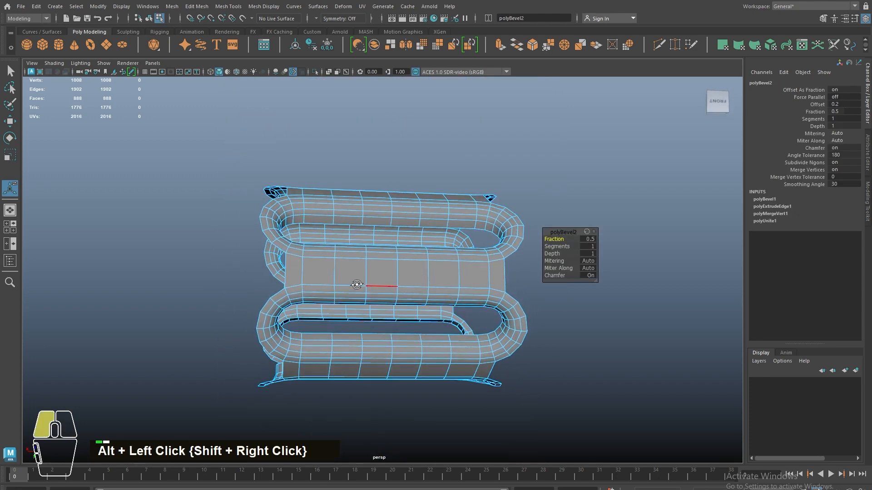
{"action": "right_click_drag", "start_coordinate": [357, 284], "coordinate": [408, 277], "text": "alt"}
{"action": "left_click", "coordinate": [582, 275]}
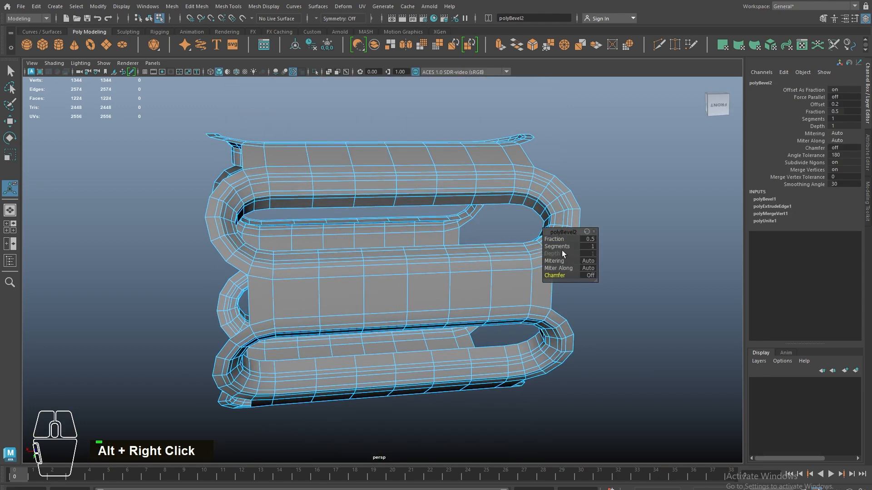
{"action": "left_click_drag", "start_coordinate": [554, 239], "coordinate": [487, 235]}
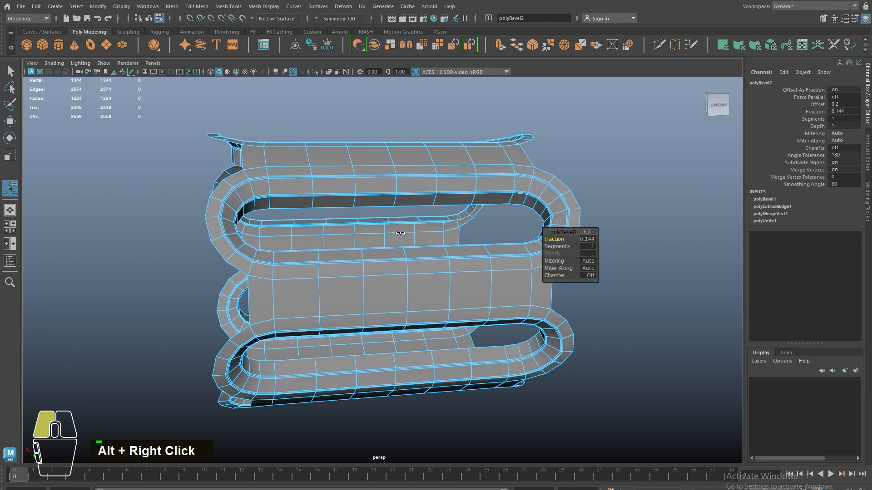
Step: Return to object mode and display the shell in smooth mesh preview together with the solid cylinder inside it
{"action": "right_click_drag", "start_coordinate": [334, 184], "coordinate": [486, 132]}
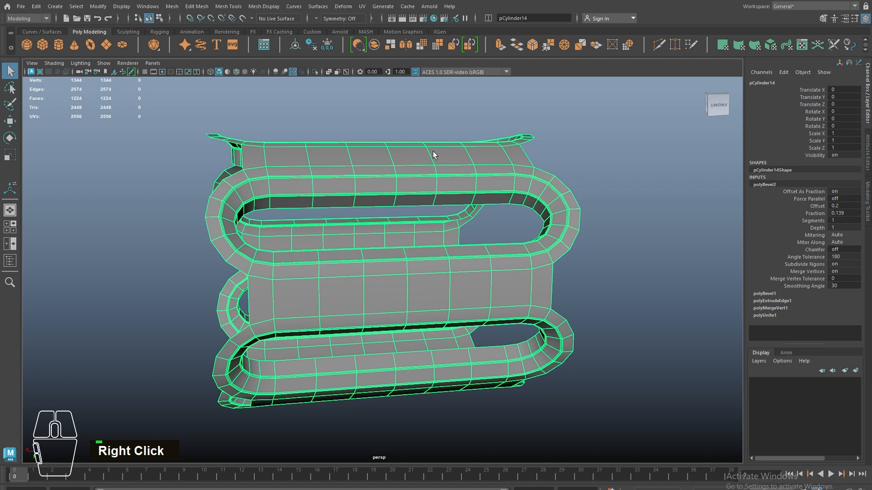
{"action": "key", "text": "3"}
{"action": "left_click", "coordinate": [652, 122]}
{"action": "scroll", "coordinate": [538, 214], "scroll_direction": "down", "scroll_amount": 4}
{"action": "left_click_drag", "start_coordinate": [537, 214], "coordinate": [323, 245], "text": "alt"}
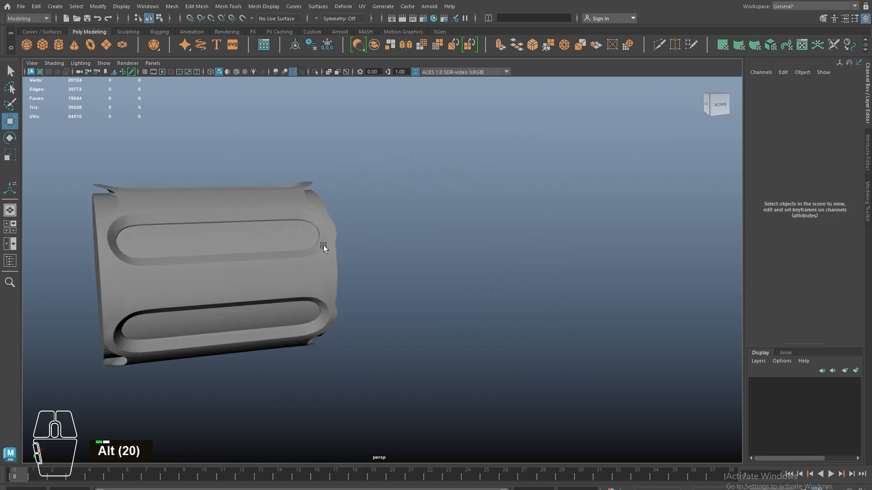
{"action": "scroll", "coordinate": [393, 224], "scroll_direction": "down", "scroll_amount": 3}
{"action": "left_click_drag", "start_coordinate": [394, 225], "coordinate": [562, 253], "text": "alt"}
{"action": "right_click_drag", "start_coordinate": [562, 253], "coordinate": [522, 312], "text": "alt"}
{"action": "middle_click_drag", "start_coordinate": [522, 312], "coordinate": [293, 182], "text": "alt"}
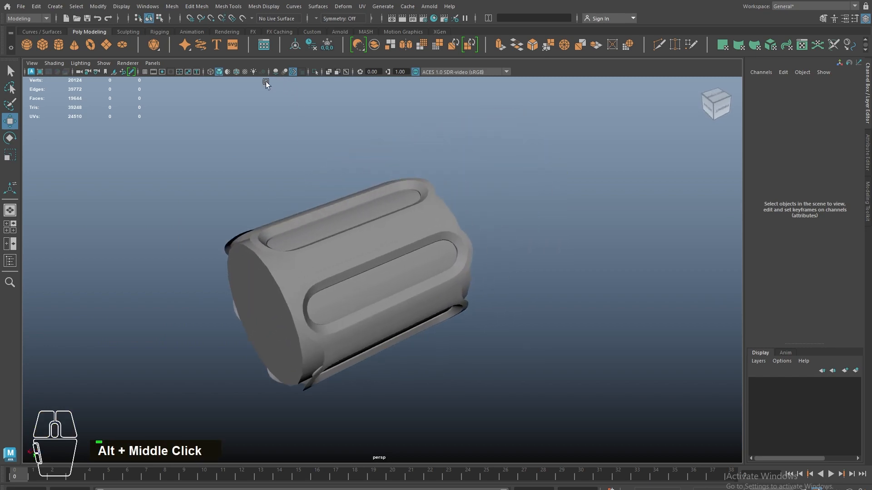
Step: Turn on wireframe on shaded and hide the solid cylinder inside the shell
{"action": "left_click", "coordinate": [236, 71]}
{"action": "left_click_drag", "start_coordinate": [345, 204], "coordinate": [353, 296], "text": "alt"}
{"action": "left_click", "coordinate": [346, 286]}
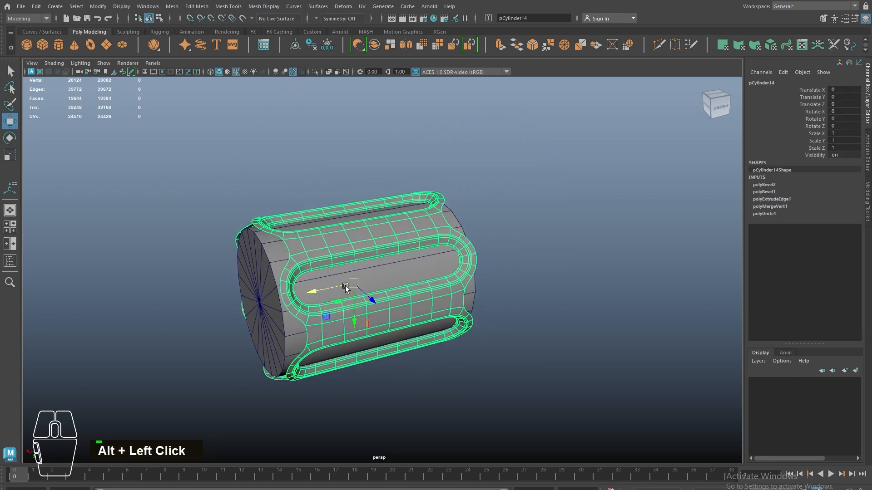
{"action": "left_click", "coordinate": [265, 299]}
{"action": "key", "text": "h"}
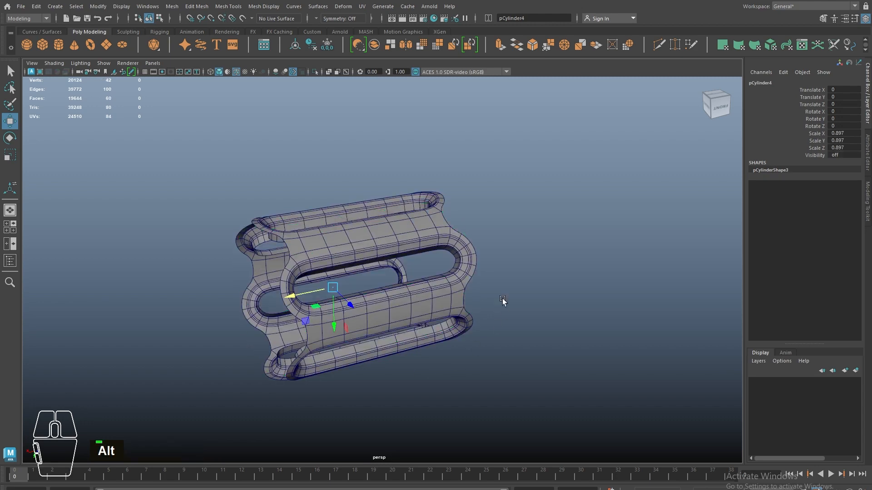
Step: Turn off wireframe on shaded, inspect the smoothed shell from several angles and select it
{"action": "left_click_drag", "start_coordinate": [282, 124], "coordinate": [428, 198], "text": "alt"}
{"action": "left_click", "coordinate": [237, 72]}
{"action": "mouse_move", "coordinate": [275, 139]}
{"action": "left_mouse_down", "text": "alt"}
{"action": "mouse_move", "coordinate": [342, 272]}
{"action": "mouse_move", "coordinate": [287, 236]}
{"action": "mouse_move", "coordinate": [377, 284]}
{"action": "mouse_move", "coordinate": [636, 328]}
{"action": "left_mouse_up", "text": "alt"}
{"action": "left_click", "coordinate": [282, 247]}
{"action": "scroll", "coordinate": [282, 249], "scroll_direction": "down", "scroll_amount": 1}
{"action": "right_click_drag", "start_coordinate": [636, 327], "coordinate": [403, 336], "text": "alt"}
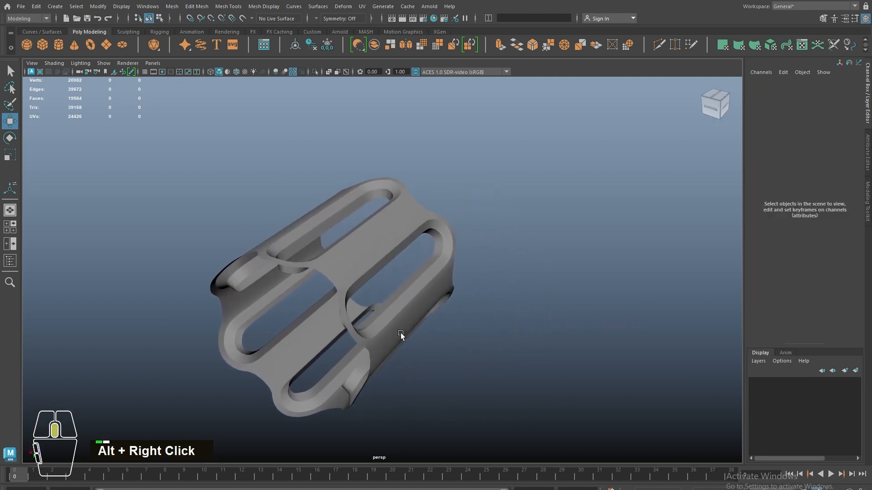
{"action": "middle_click_drag", "start_coordinate": [402, 336], "coordinate": [360, 261], "text": "alt"}
{"action": "left_click", "coordinate": [358, 261]}
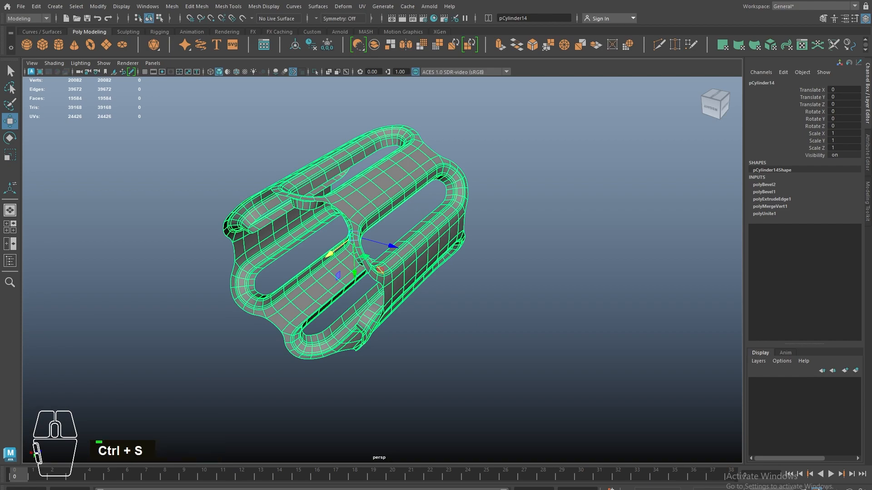